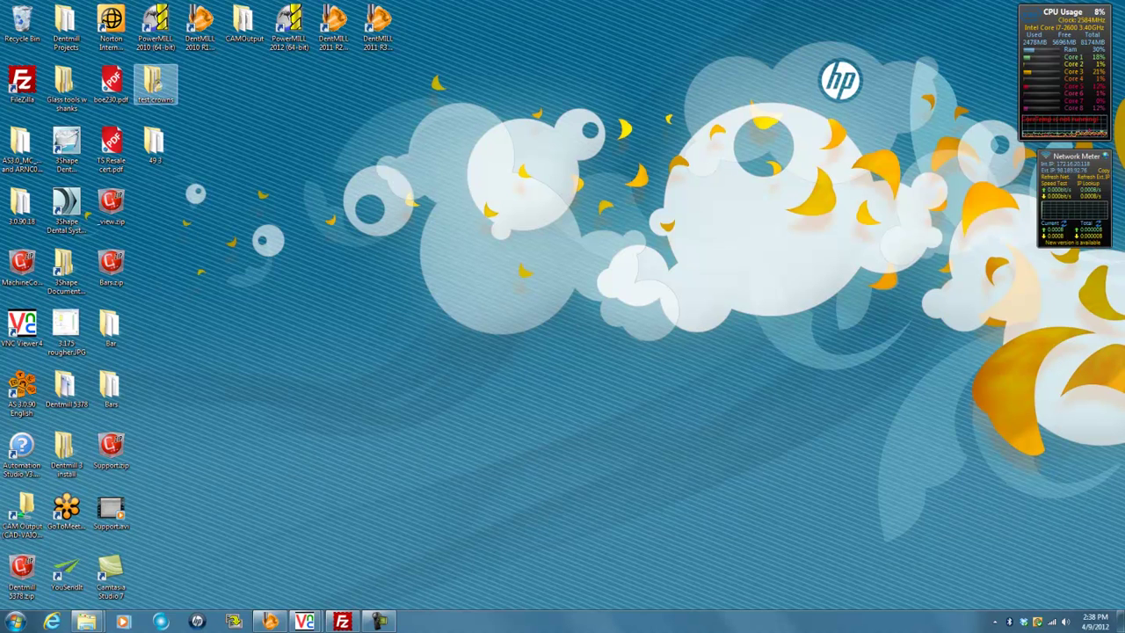
Open the test crowns folder from the desktop
{"action": "double_click", "coordinate": [155, 84]}
Move the test crowns window aside, then create and open a new desktop folder named '49 4'
{"action": "left_click_drag", "start_coordinate": [352, 7], "coordinate": [1124, 86]}
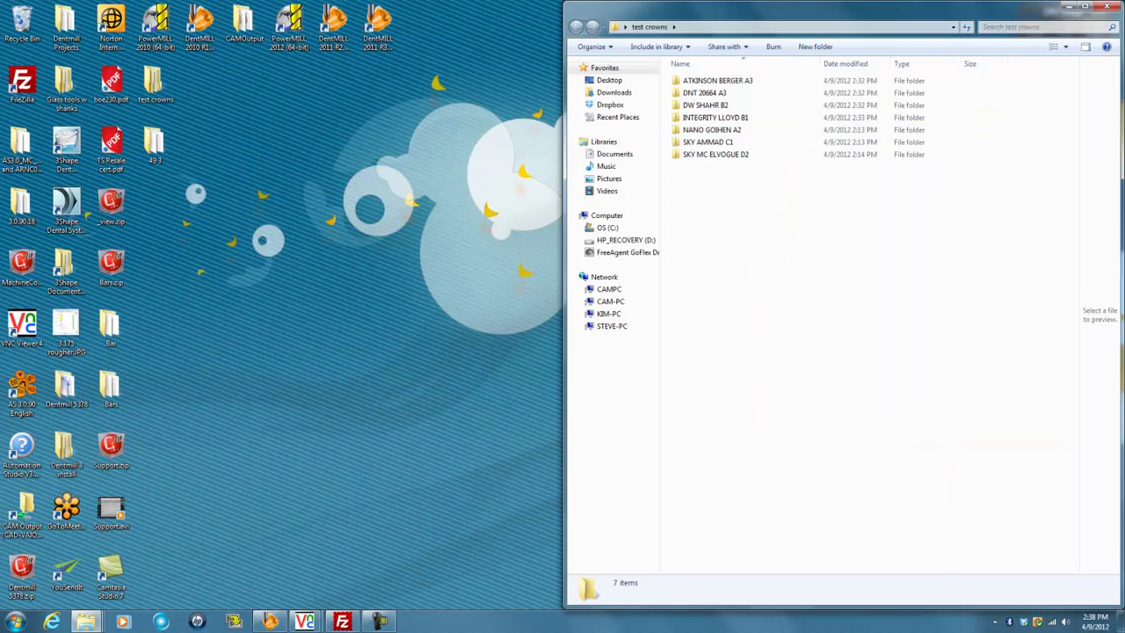
{"action": "right_click", "coordinate": [317, 195]}
{"action": "mouse_move", "coordinate": [387, 307]}
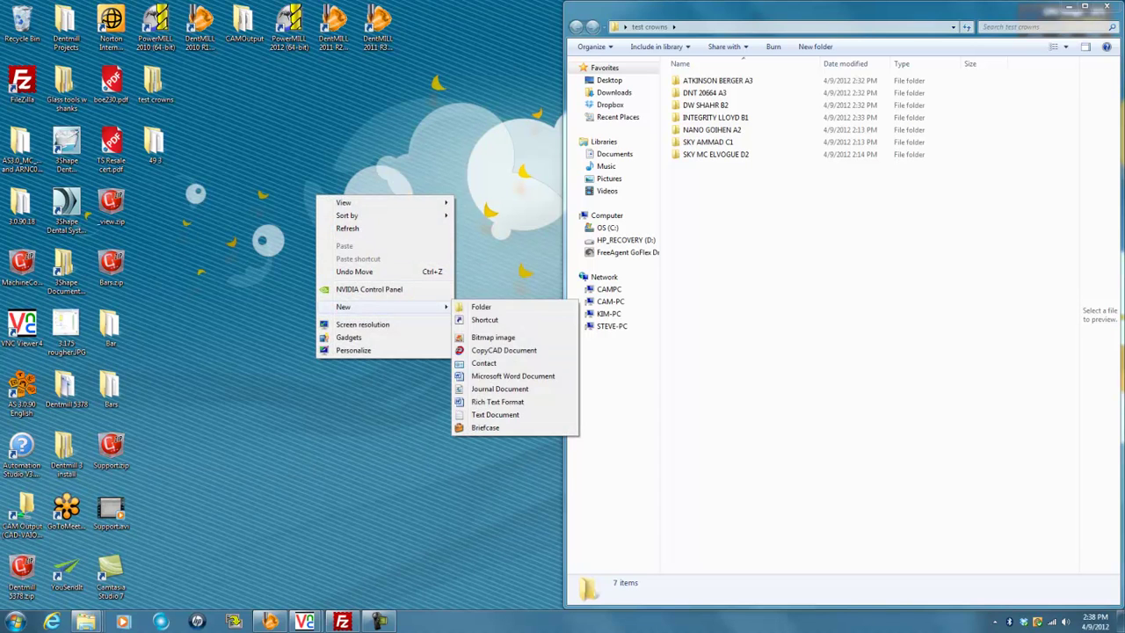
{"action": "left_click", "coordinate": [481, 306]}
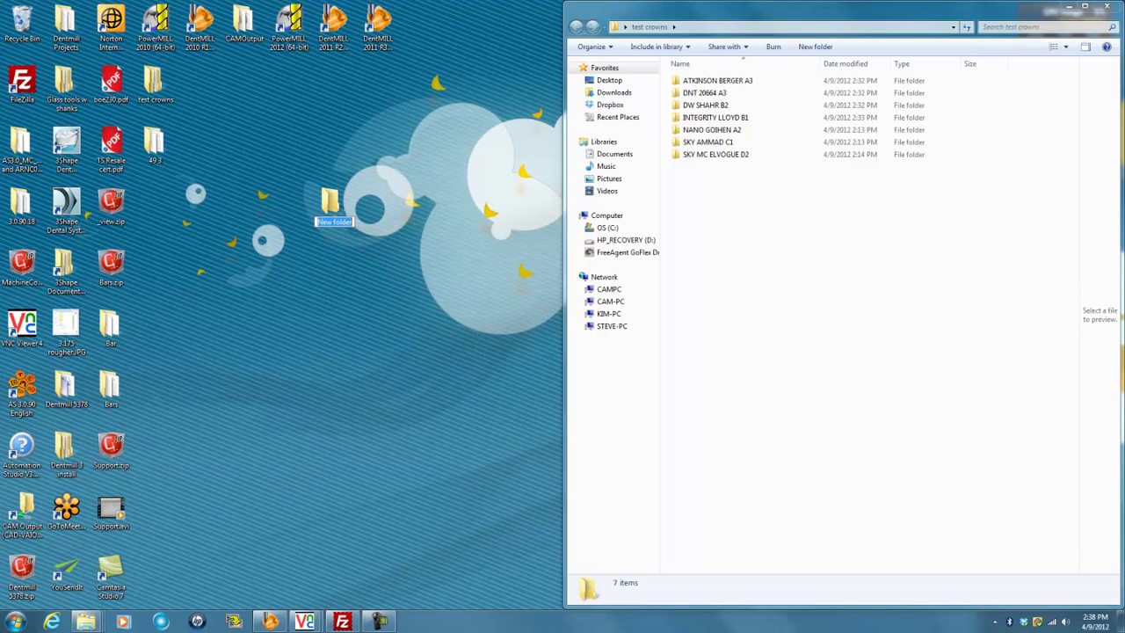
{"action": "type", "text": "49 4"}
{"action": "key", "text": "Return"}
{"action": "key", "text": "Return"}
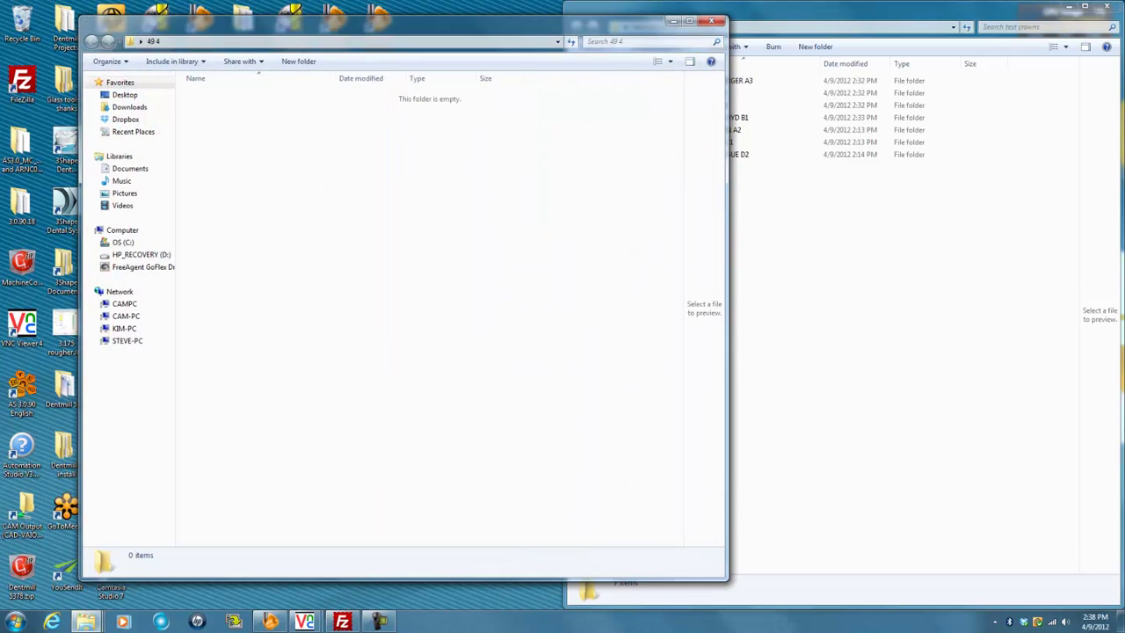
{"action": "left_click_drag", "start_coordinate": [576, 25], "coordinate": [3, 9]}
{"action": "double_click", "coordinate": [717, 80]}
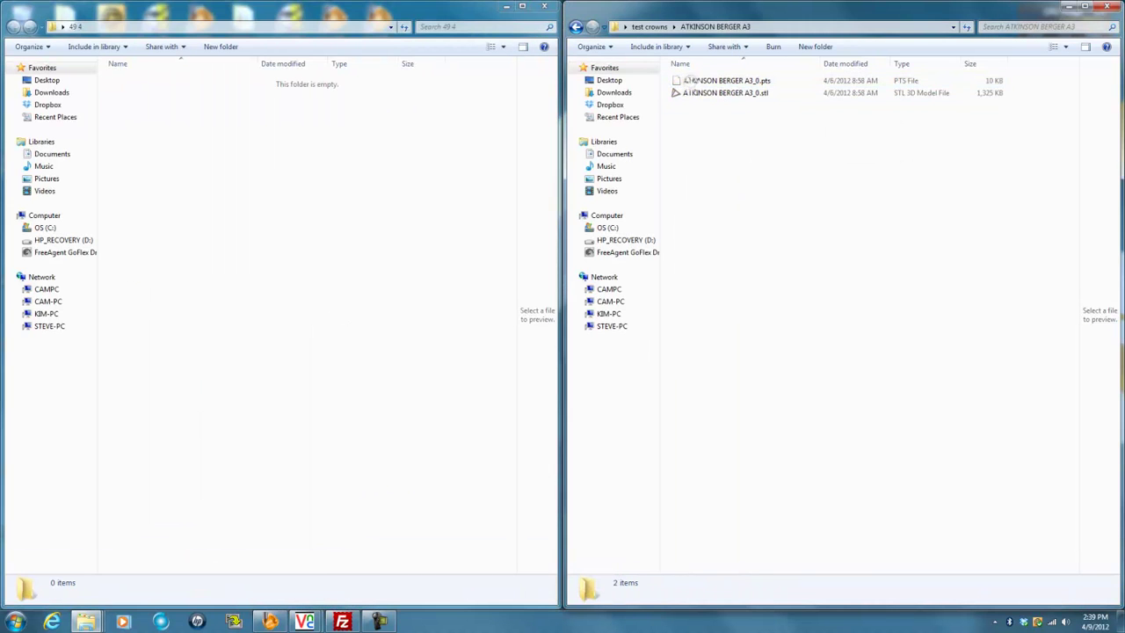
{"action": "left_click_drag", "start_coordinate": [769, 110], "coordinate": [263, 158]}
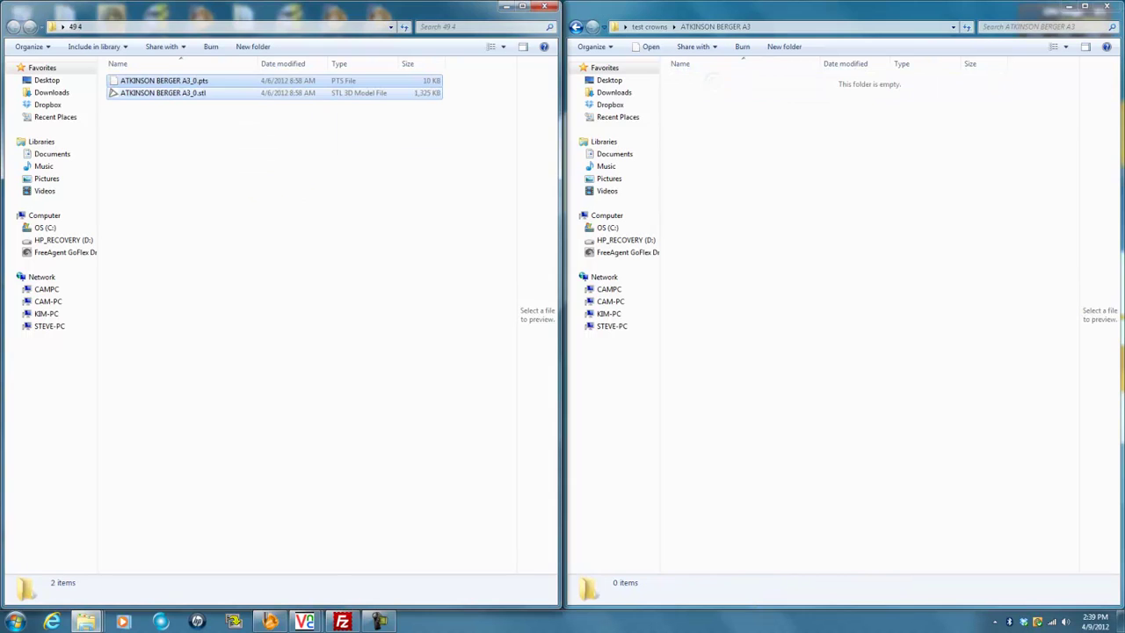
{"action": "left_click", "coordinate": [577, 27]}
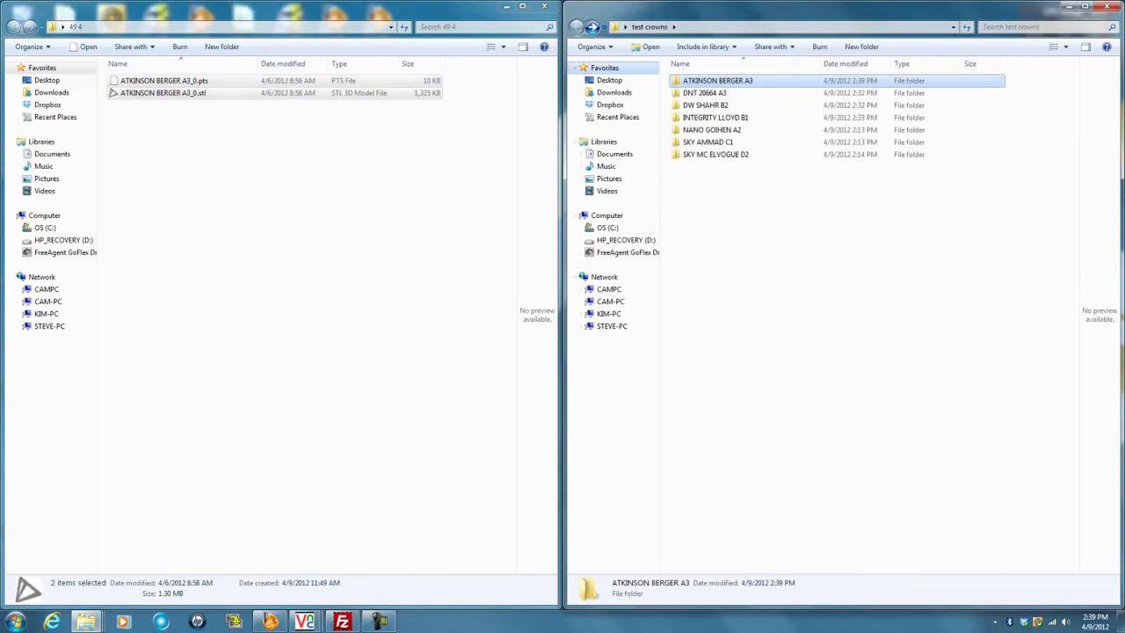
{"action": "double_click", "coordinate": [704, 92]}
{"action": "left_click_drag", "start_coordinate": [723, 104], "coordinate": [281, 172]}
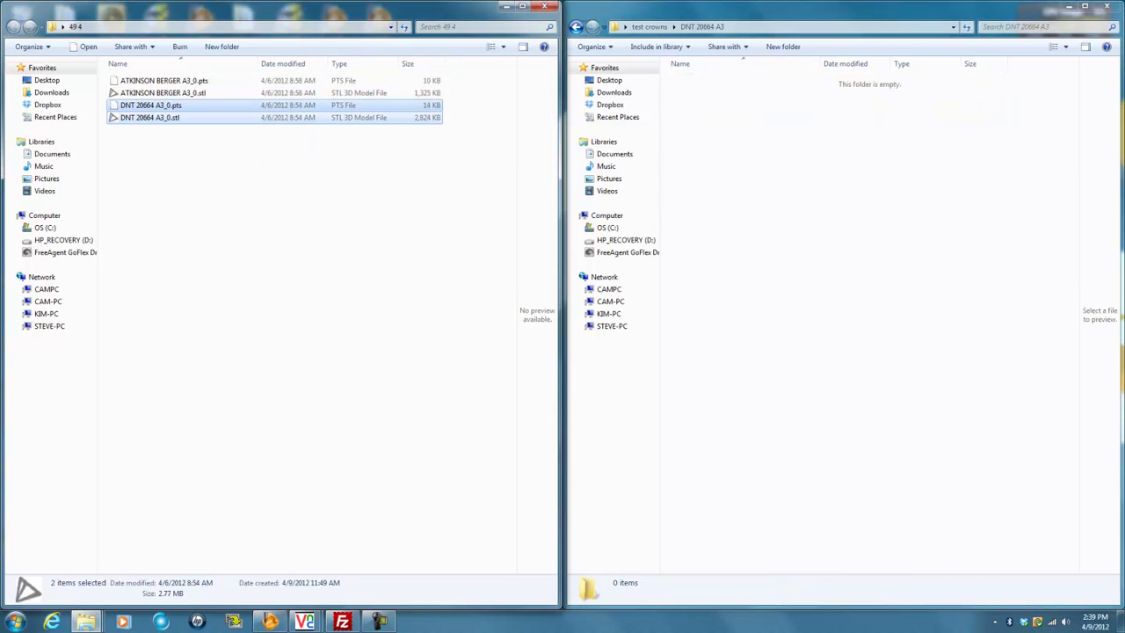
Move the DW SHAHR B2 and INTEGRITY LLOYD B1 files into 49 4, then minimize both windows
{"action": "left_click", "coordinate": [577, 26]}
{"action": "double_click", "coordinate": [703, 105]}
{"action": "left_click_drag", "start_coordinate": [723, 105], "coordinate": [254, 202]}
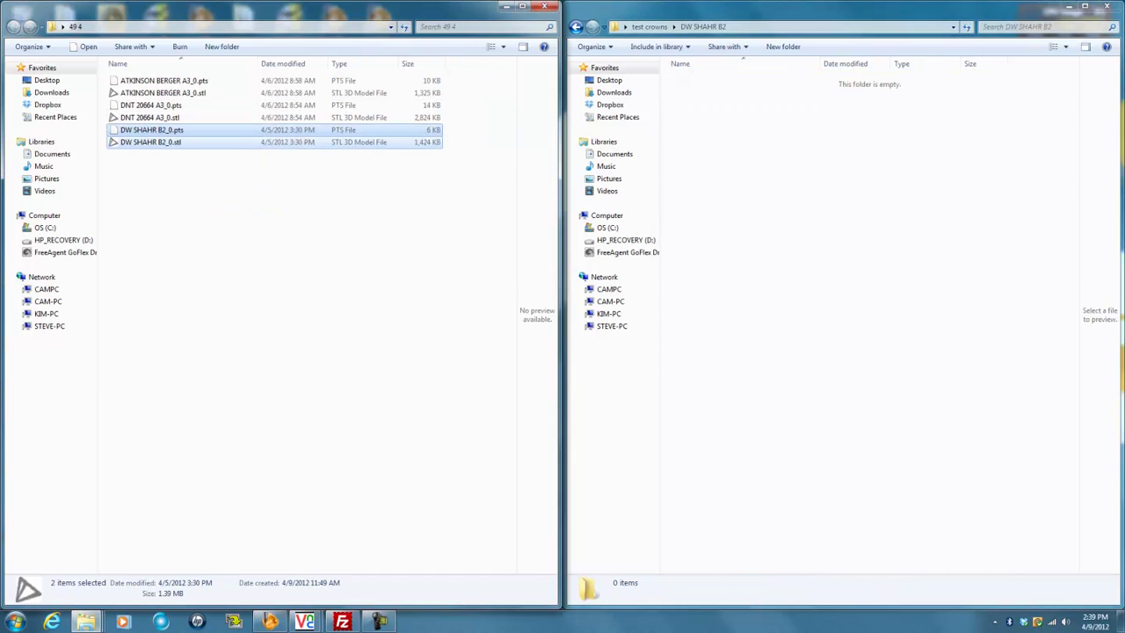
{"action": "left_click", "coordinate": [650, 26]}
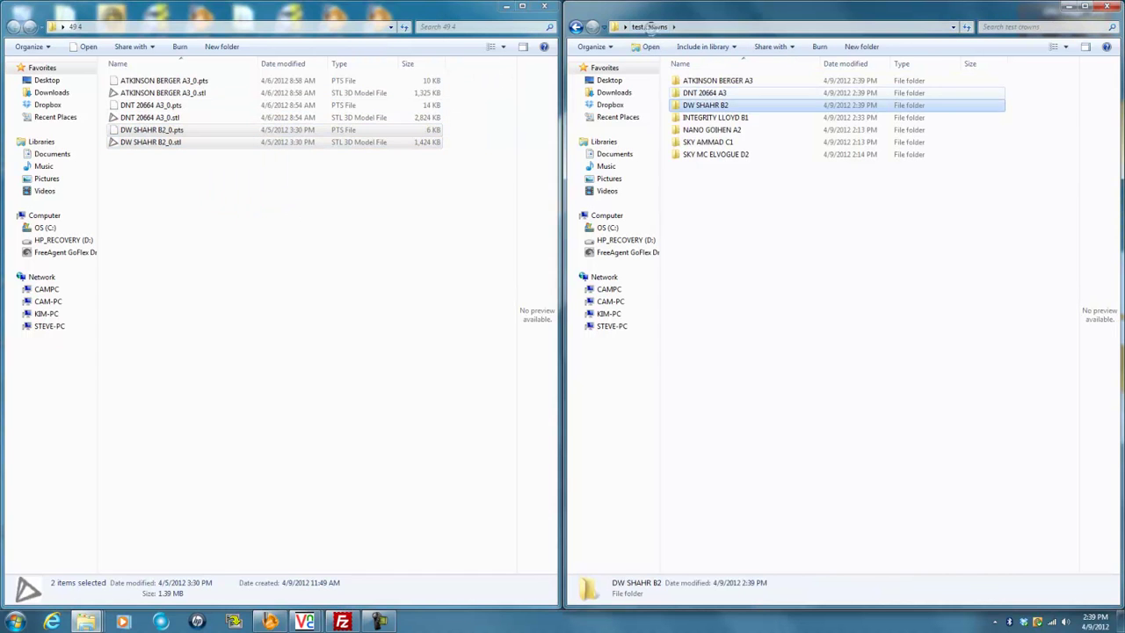
{"action": "double_click", "coordinate": [716, 117]}
{"action": "left_click_drag", "start_coordinate": [700, 79], "coordinate": [744, 136]}
{"action": "left_click_drag", "start_coordinate": [721, 86], "coordinate": [234, 264]}
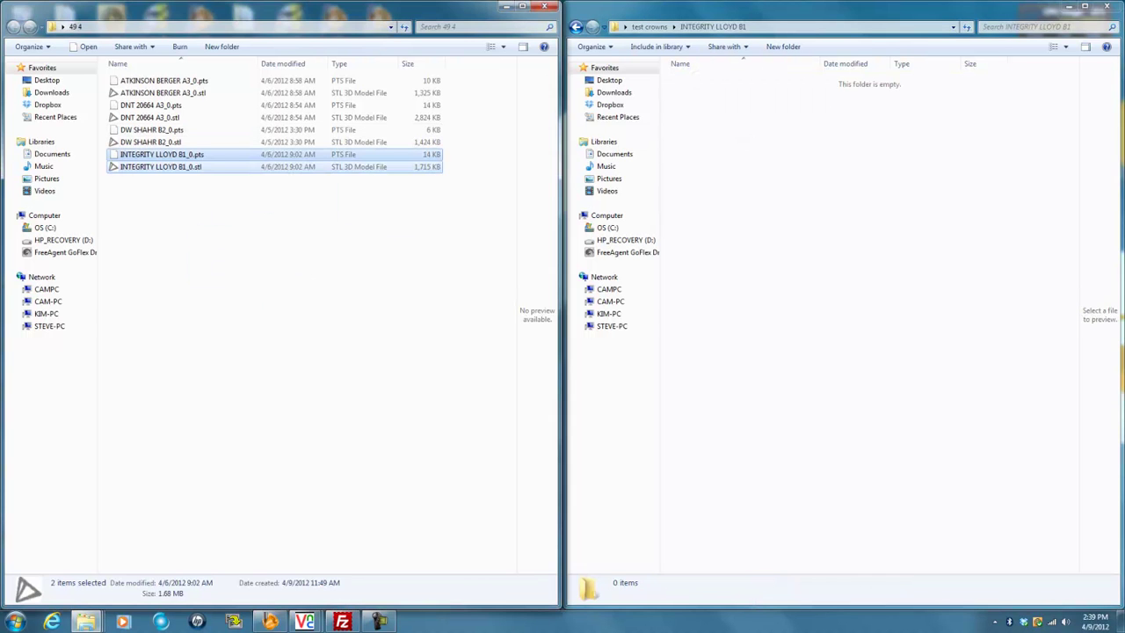
{"action": "left_click", "coordinate": [506, 6]}
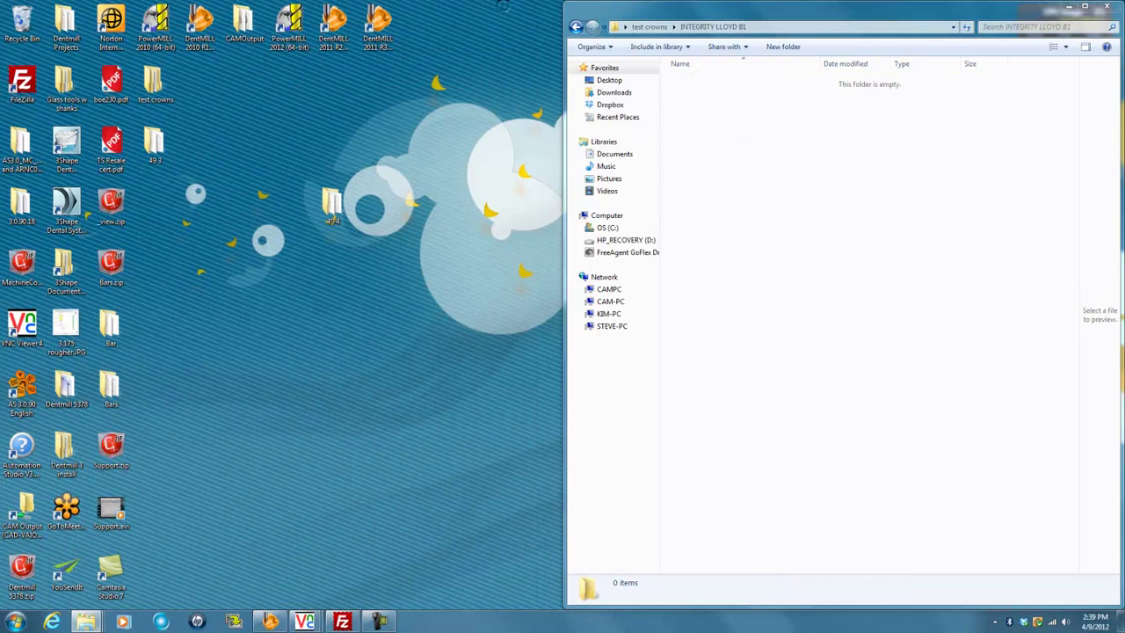
{"action": "left_click", "coordinate": [1069, 6]}
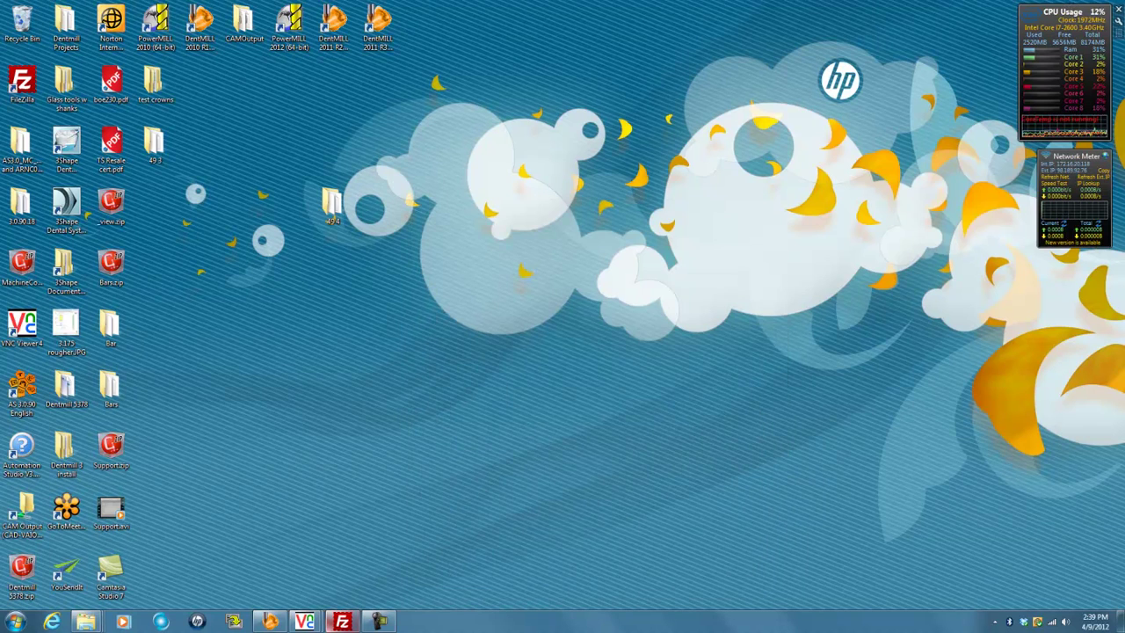
Restore DentMILL and start a new Multi Part Project with the default machine file
{"action": "left_click", "coordinate": [268, 621]}
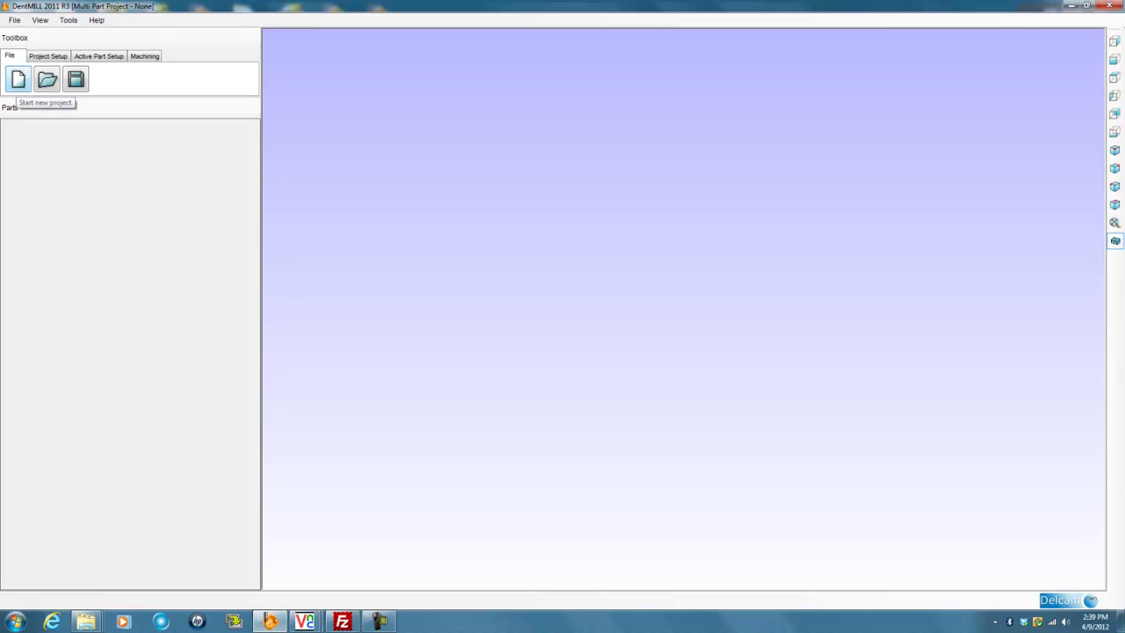
{"action": "left_click", "coordinate": [18, 79]}
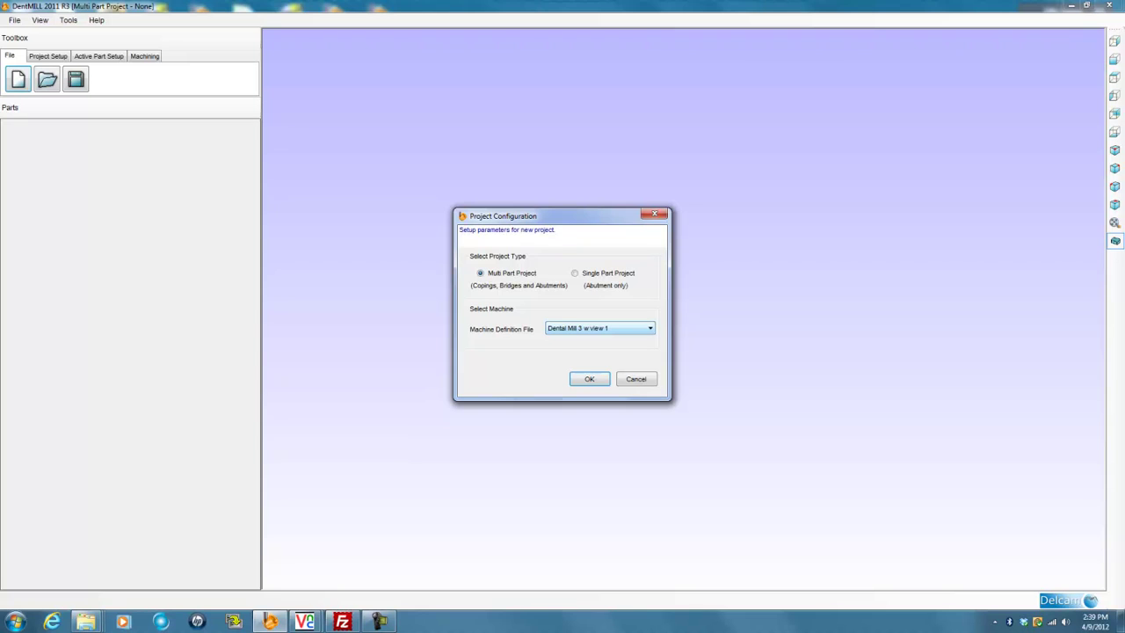
{"action": "key", "text": "Return"}
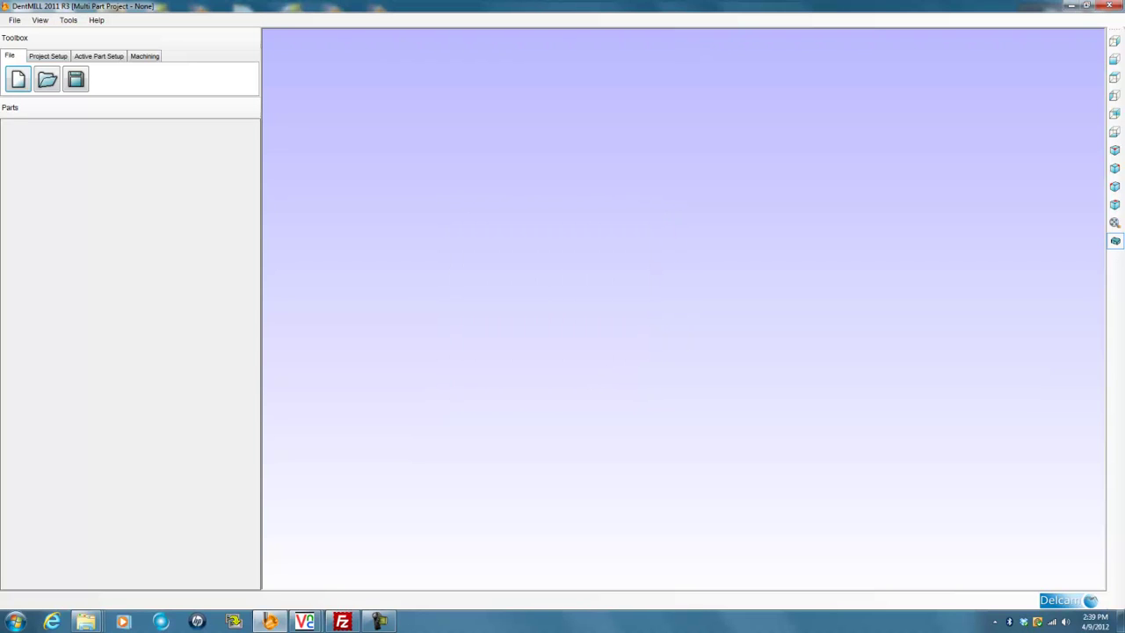
Select the new Single_14mm zirconia stock disc with a 1.2455 scale factor
{"action": "left_click", "coordinate": [47, 56]}
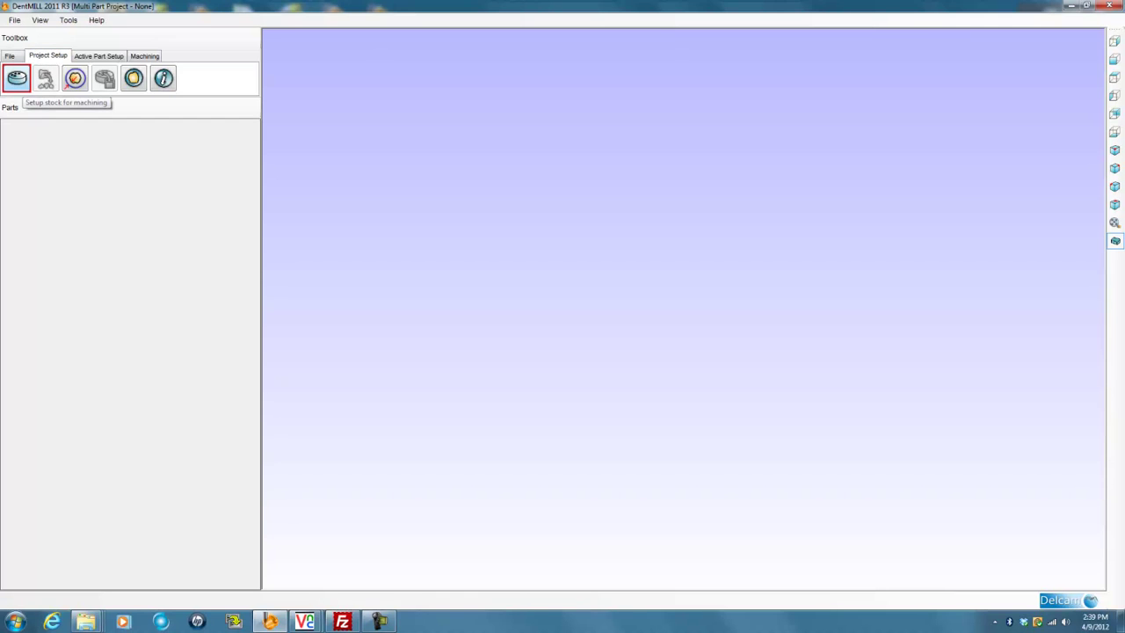
{"action": "left_click", "coordinate": [17, 78]}
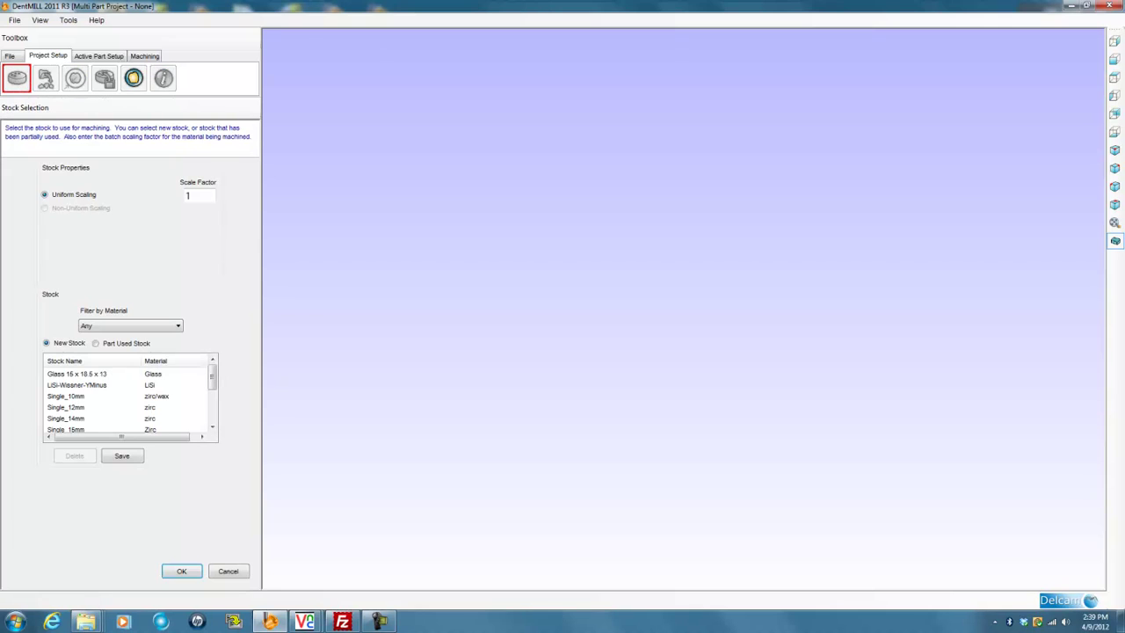
{"action": "left_click", "coordinate": [77, 418]}
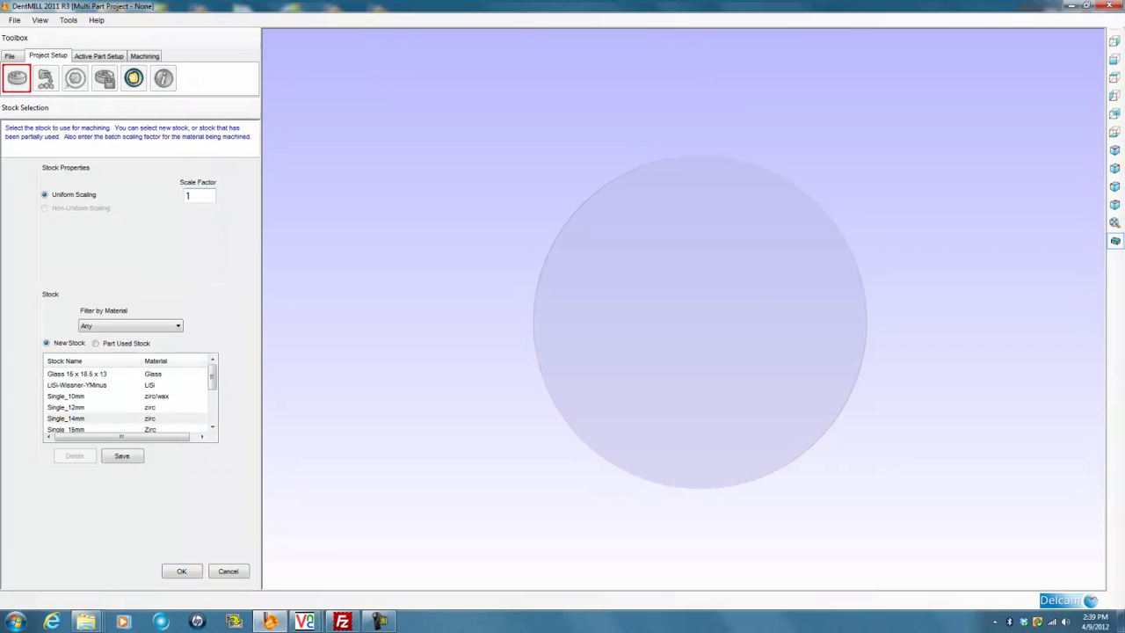
{"action": "type", "text": ".2455"}
{"action": "left_click", "coordinate": [97, 343]}
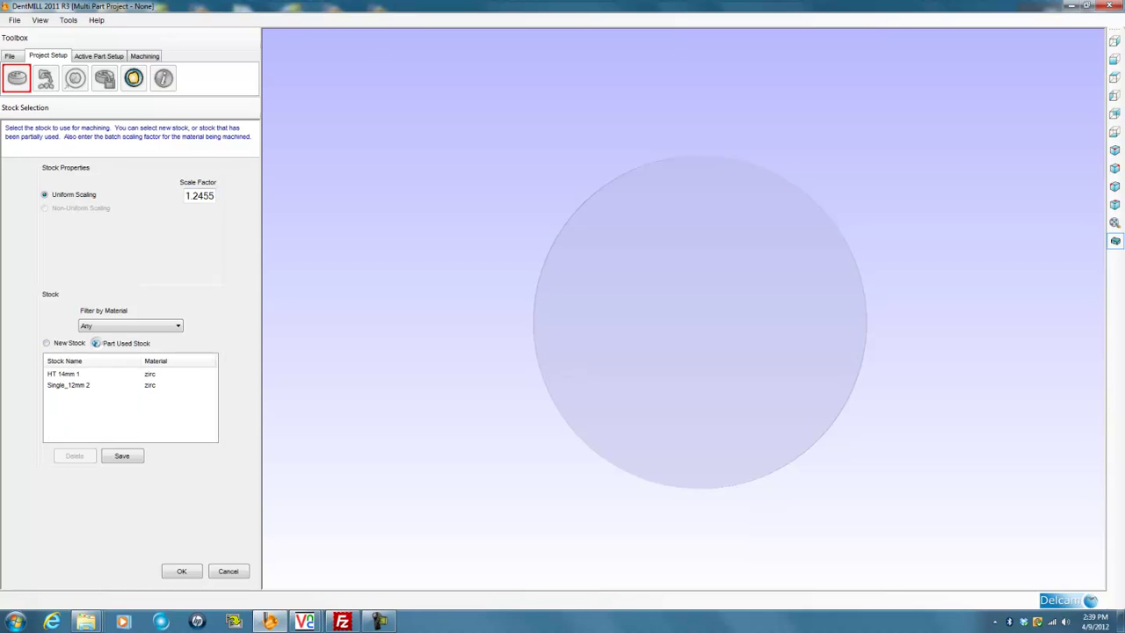
{"action": "left_click", "coordinate": [77, 385]}
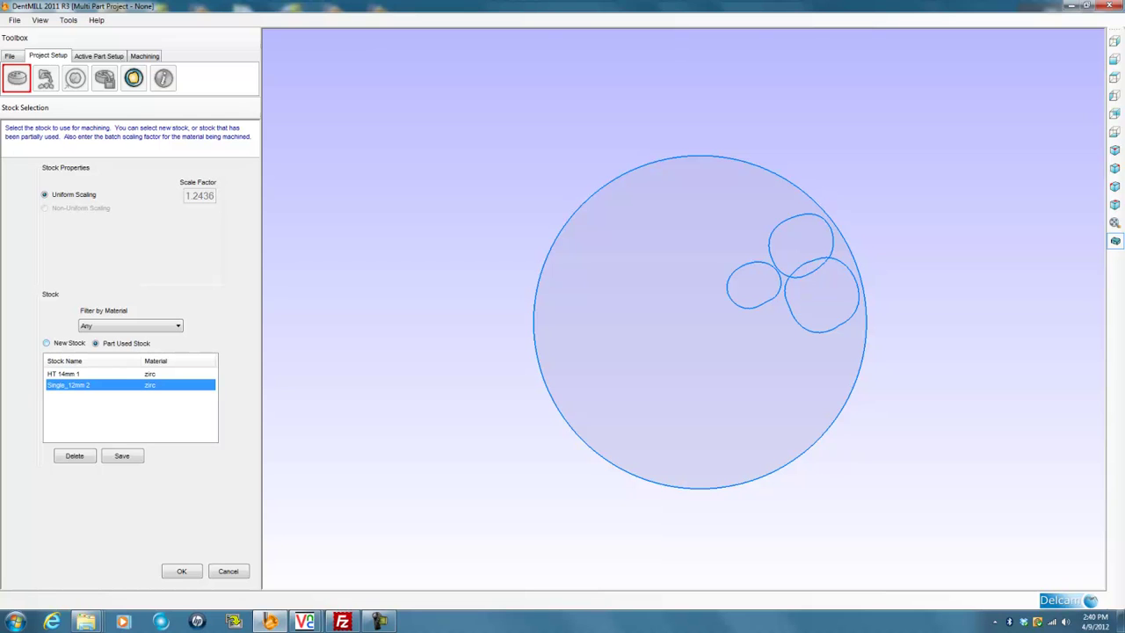
{"action": "left_click", "coordinate": [47, 342]}
{"action": "left_click", "coordinate": [77, 418]}
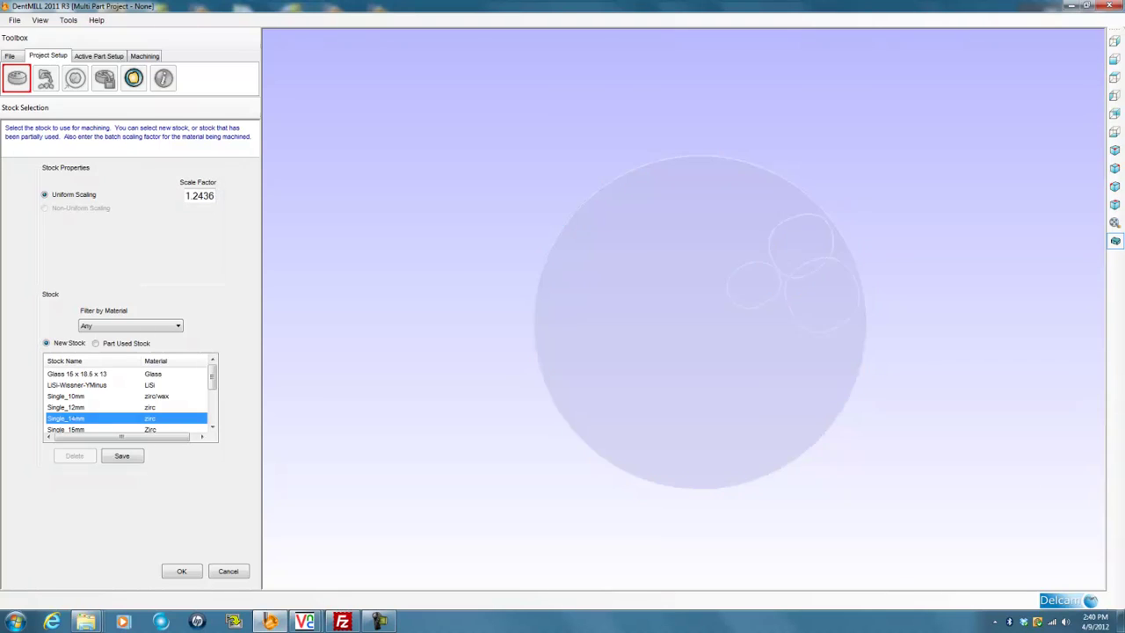
{"action": "left_click", "coordinate": [191, 196]}
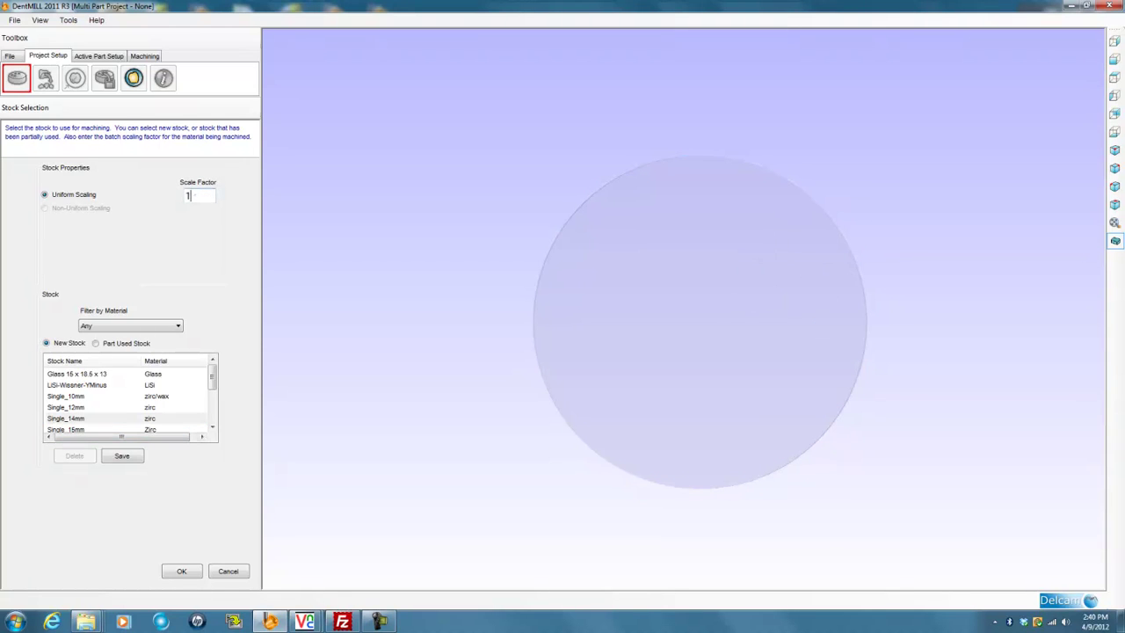
{"action": "type", "text": "1.2455"}
{"action": "key", "text": "Return"}
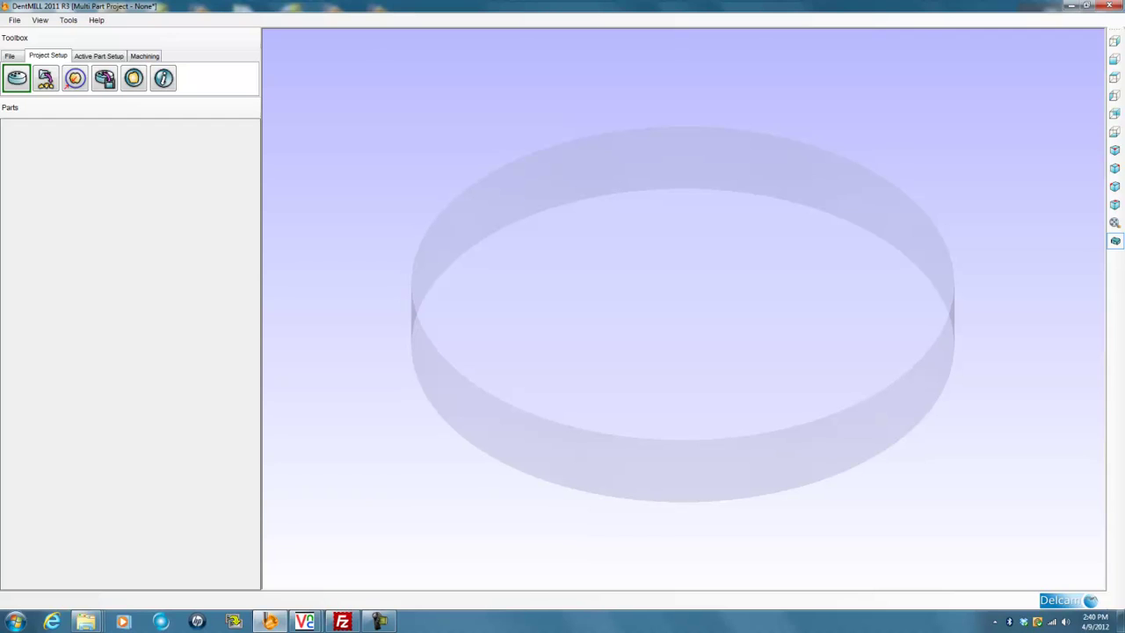
Choose all four crown STL files from Desktop\49 4 in the Load Part dialog
{"action": "left_click", "coordinate": [46, 79]}
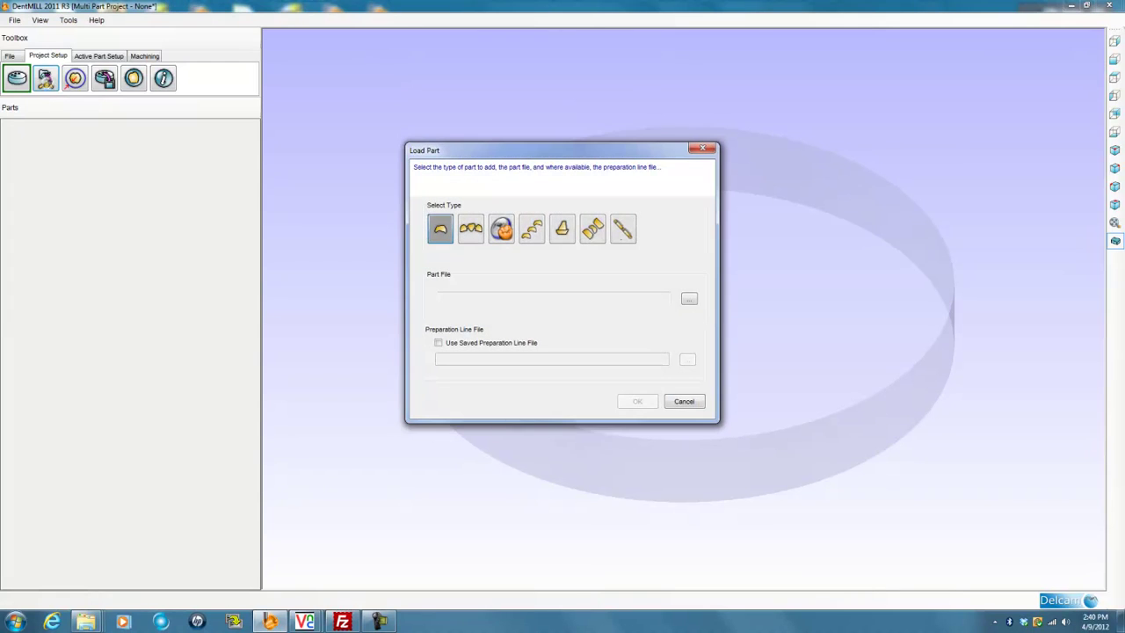
{"action": "left_click", "coordinate": [688, 299]}
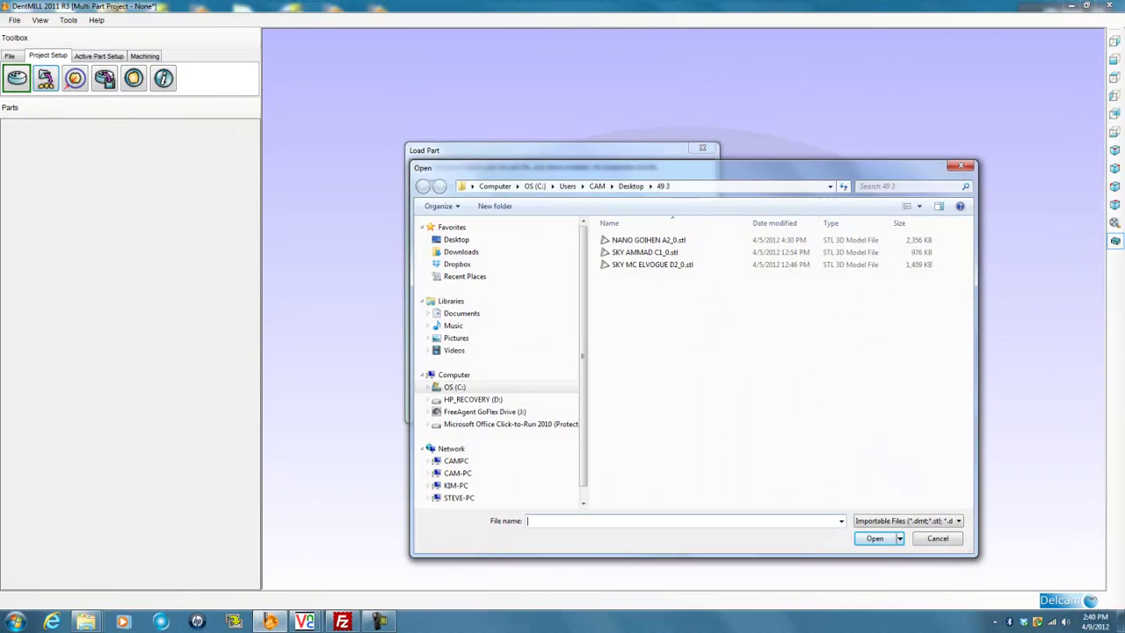
{"action": "left_click", "coordinate": [456, 239]}
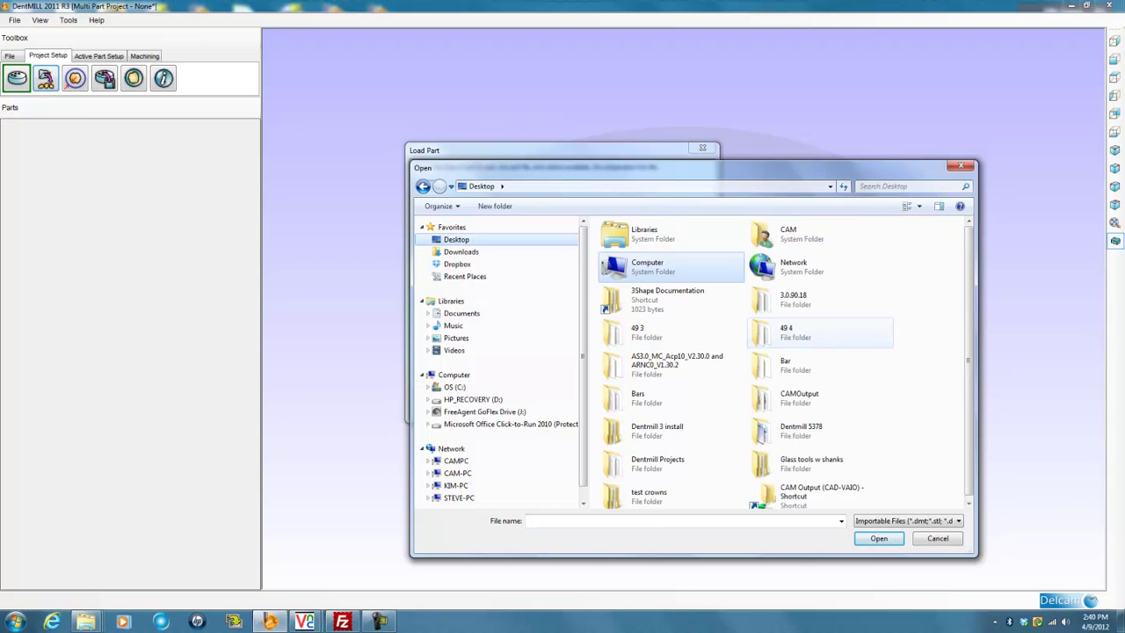
{"action": "double_click", "coordinate": [772, 330]}
{"action": "left_click_drag", "start_coordinate": [667, 268], "coordinate": [630, 235]}
{"action": "left_click", "coordinate": [874, 538]}
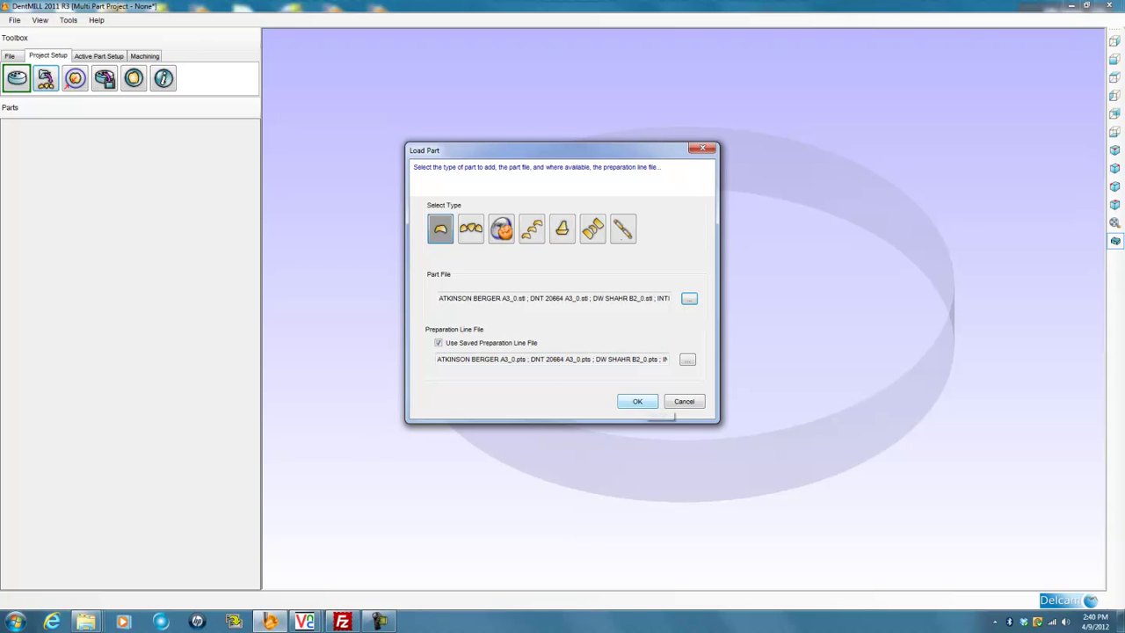
Import the four crowns, then inspect the disc from -X and from +Z above
{"action": "left_click", "coordinate": [637, 401]}
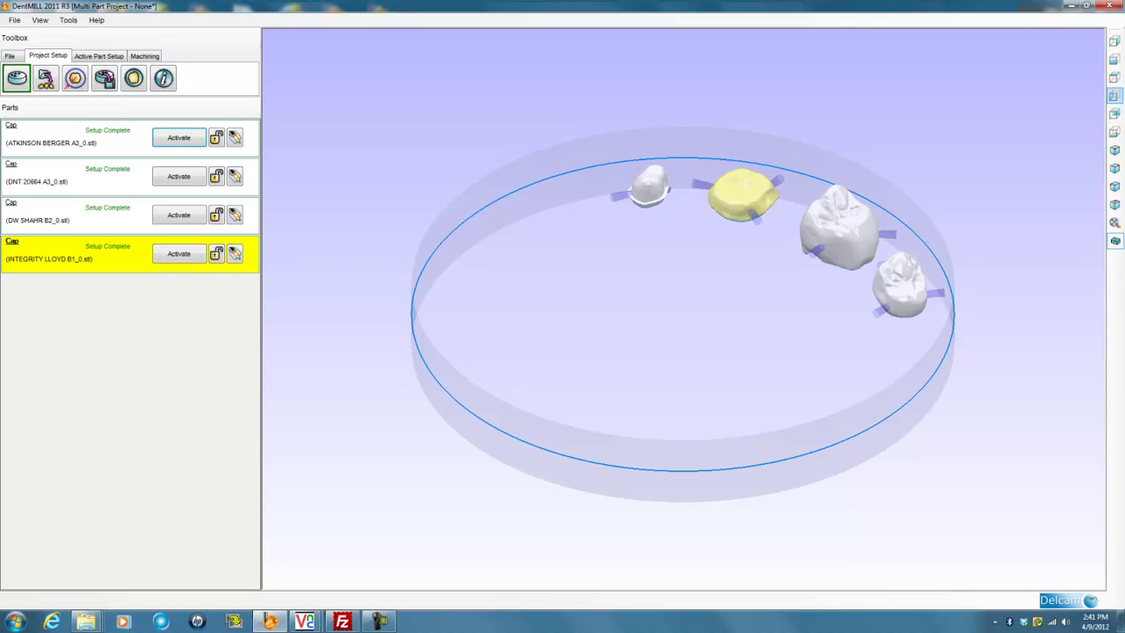
{"action": "left_click", "coordinate": [1114, 96]}
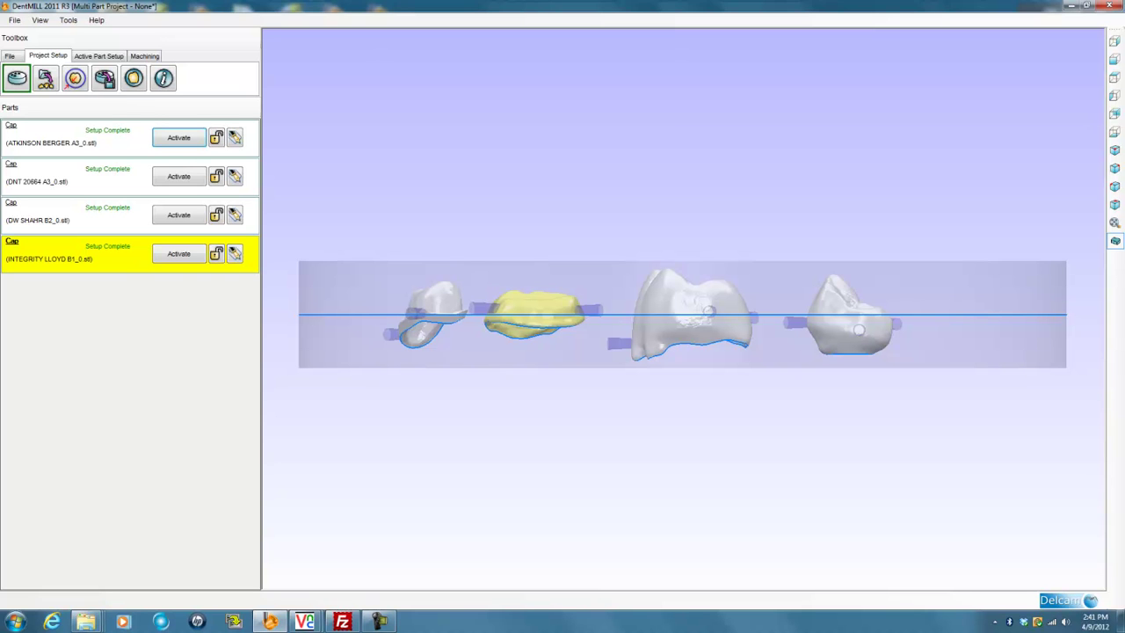
{"action": "left_click", "coordinate": [1115, 77]}
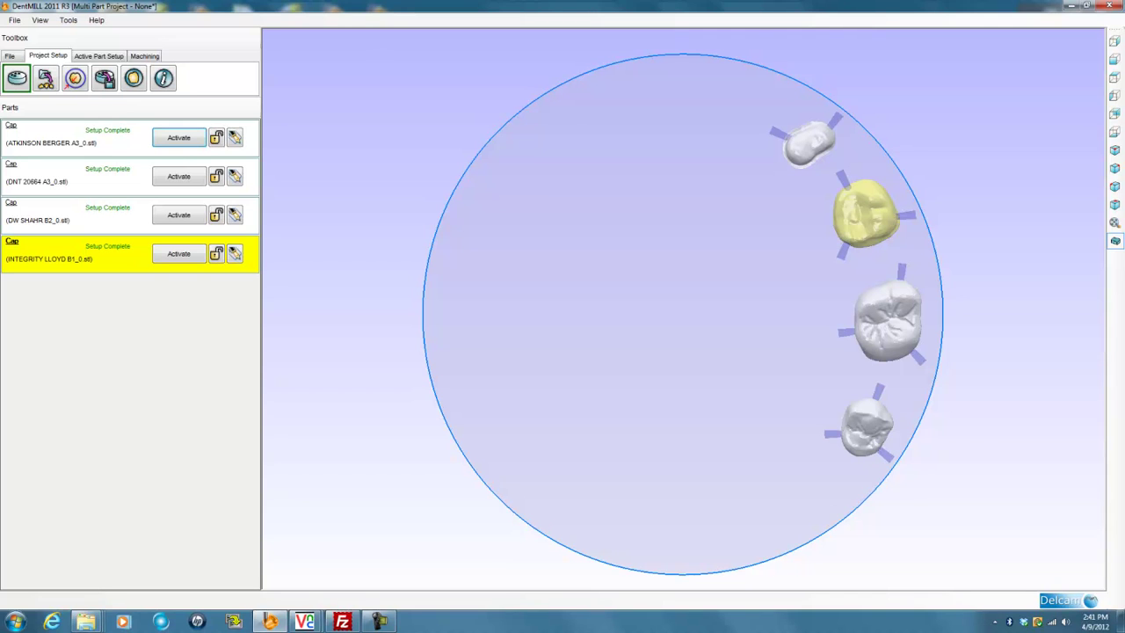
Make the top crown the active part and open its Support Pin Editor
{"action": "left_click", "coordinate": [178, 138]}
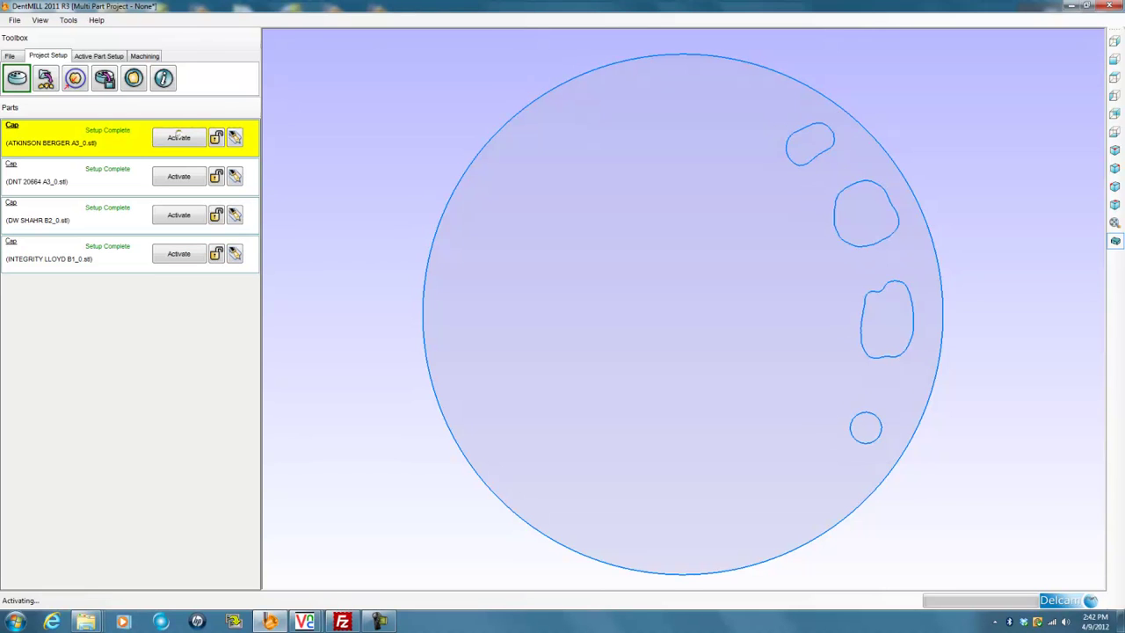
{"action": "left_click", "coordinate": [181, 177]}
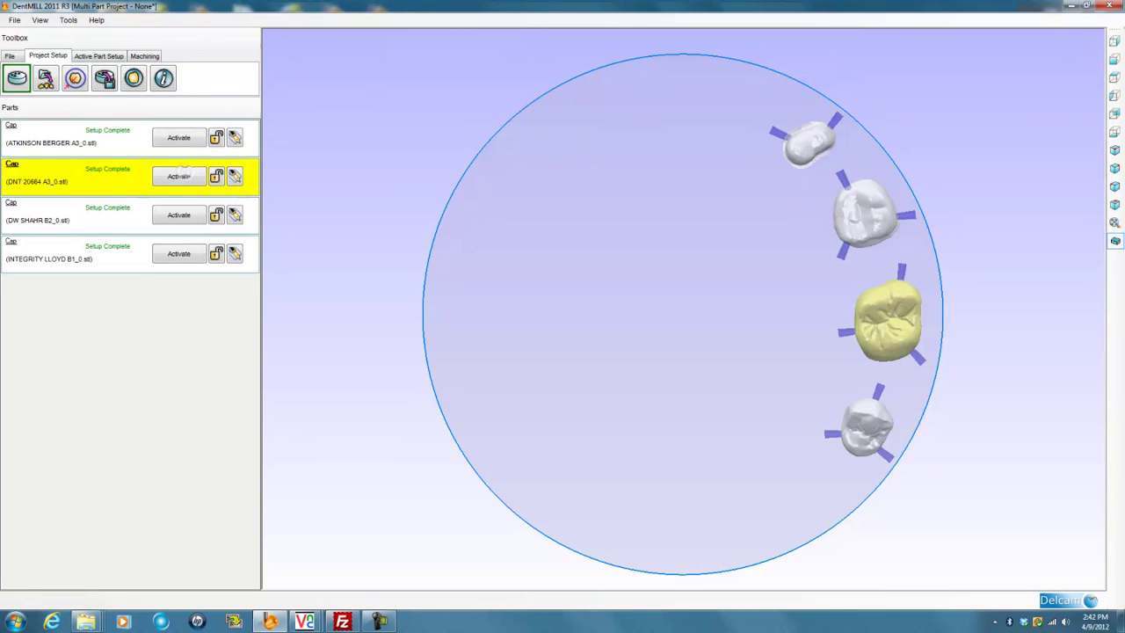
{"action": "left_click", "coordinate": [191, 138]}
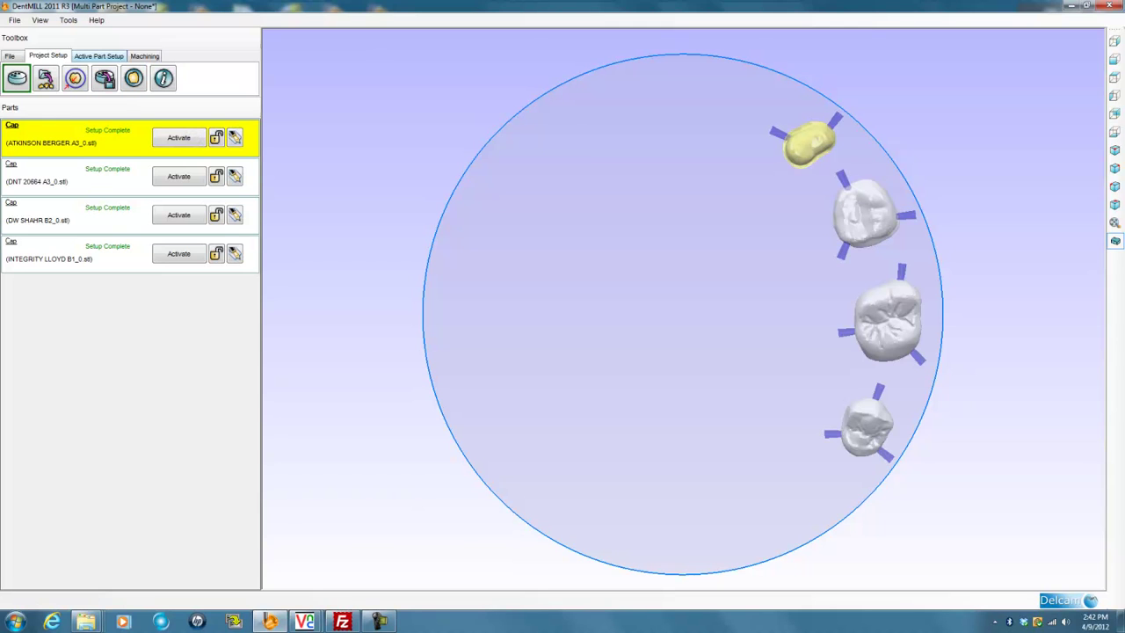
{"action": "left_click", "coordinate": [98, 55]}
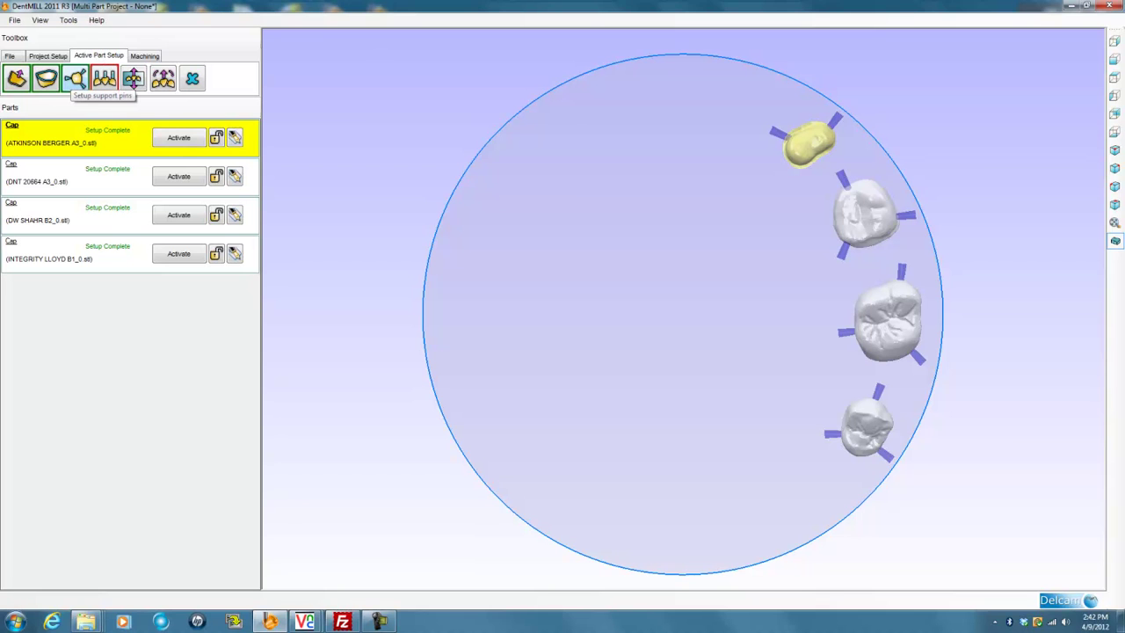
{"action": "left_click", "coordinate": [76, 79]}
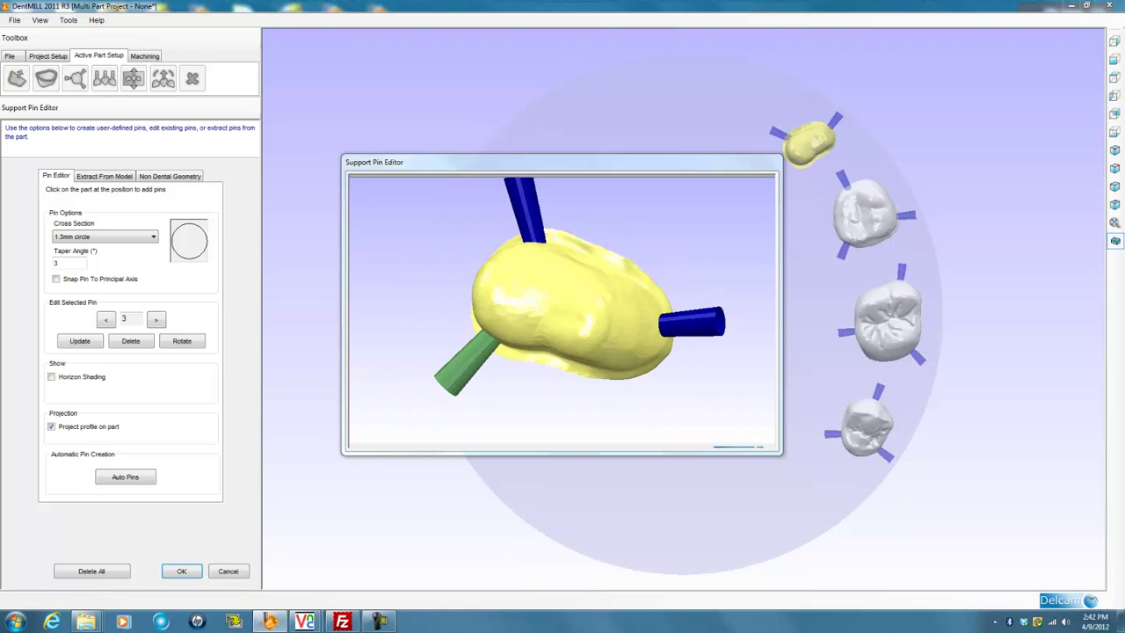
Delete the right-hand support pin, rotate another pin five steps, and apply the changes
{"action": "left_click", "coordinate": [156, 319]}
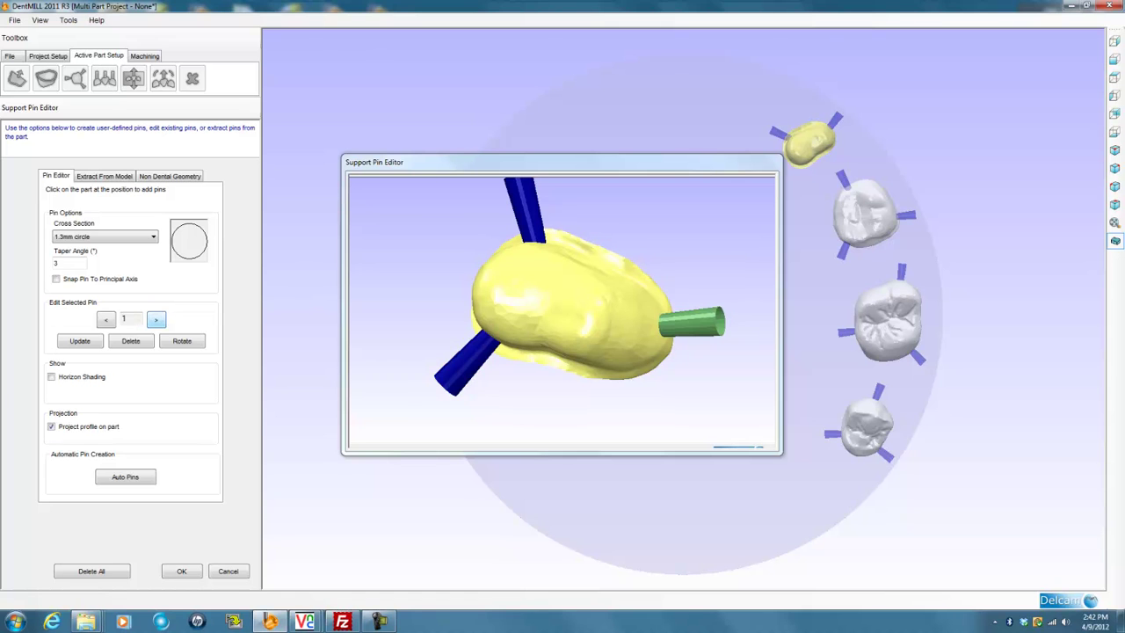
{"action": "left_click", "coordinate": [130, 341]}
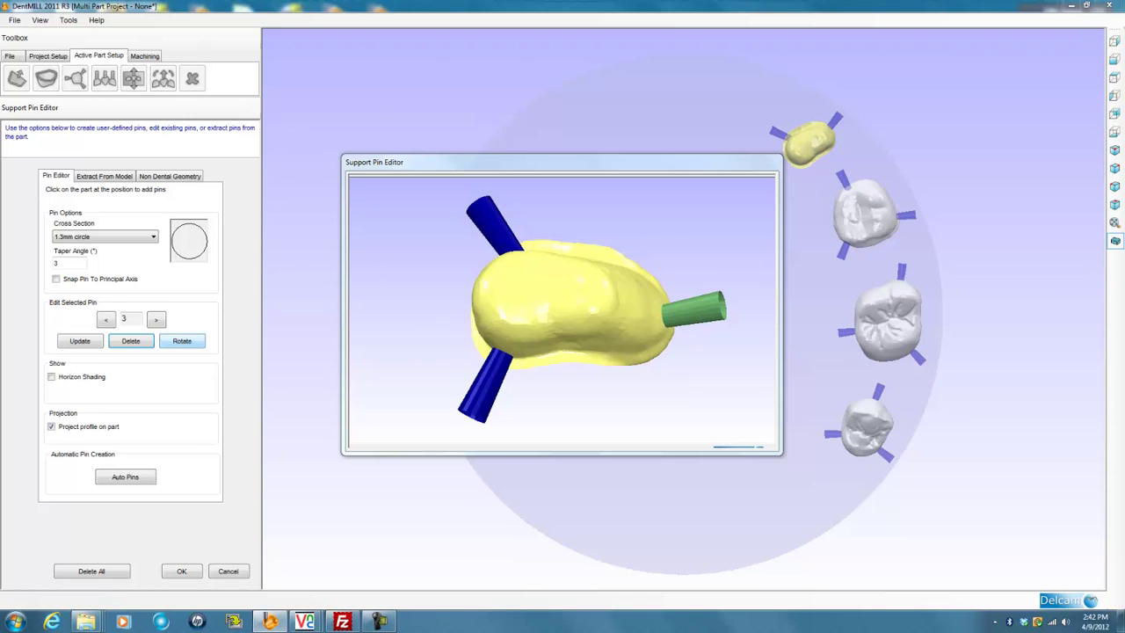
{"action": "left_click", "coordinate": [182, 340]}
{"action": "left_click", "coordinate": [34, 70]}
{"action": "left_click", "coordinate": [33, 70]}
{"action": "left_click", "coordinate": [33, 71]}
{"action": "left_click", "coordinate": [33, 35]}
{"action": "left_click", "coordinate": [33, 35]}
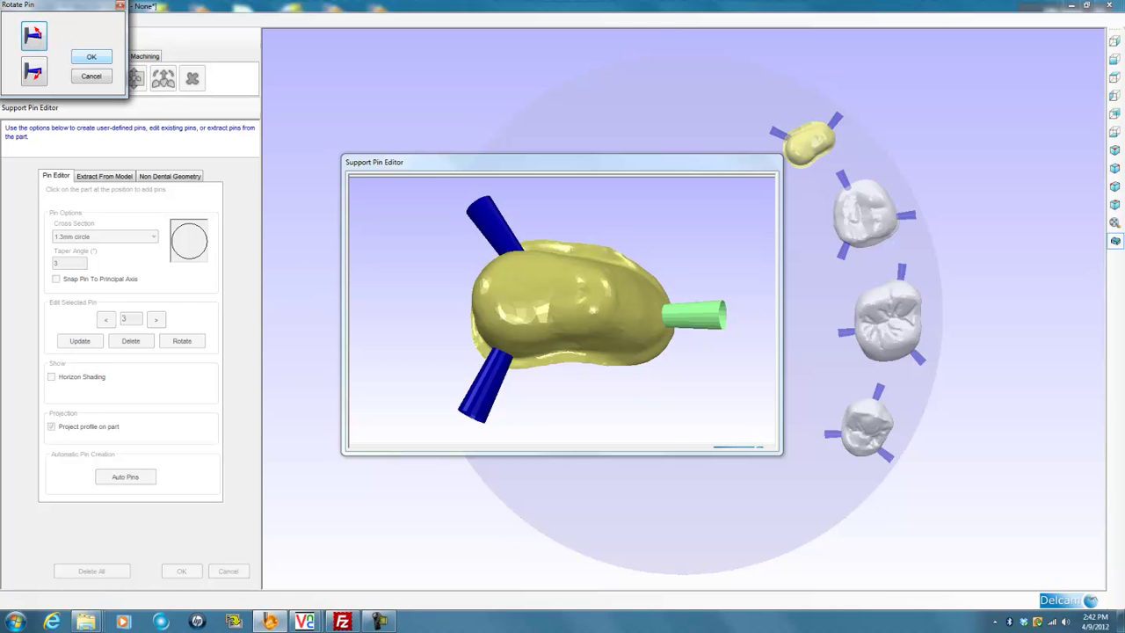
{"action": "left_click", "coordinate": [91, 56]}
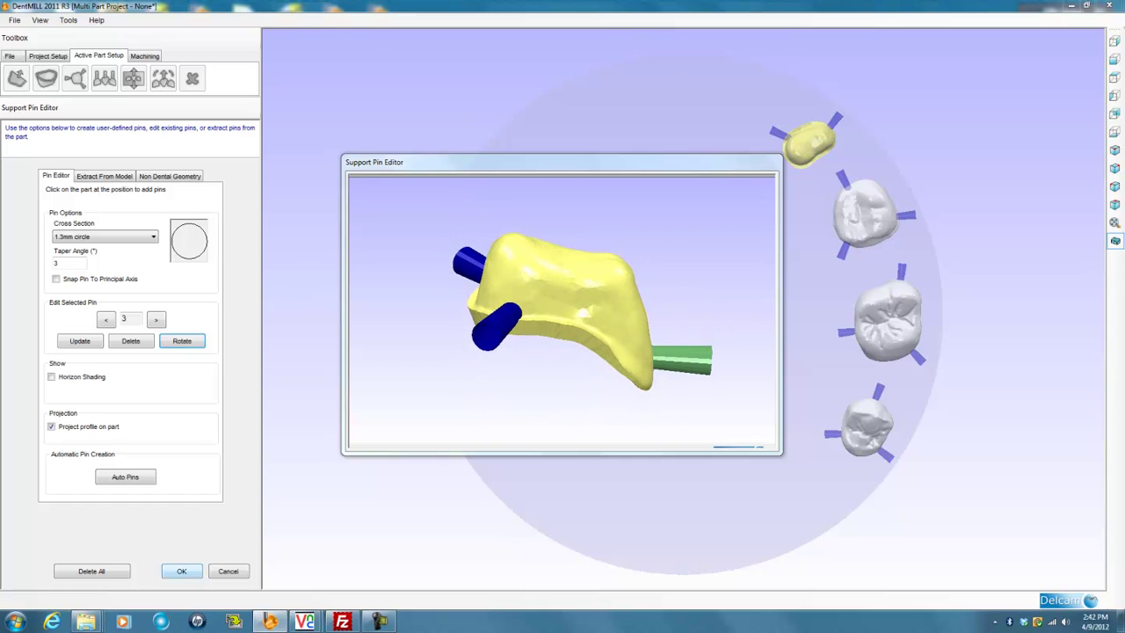
{"action": "key", "text": "Return"}
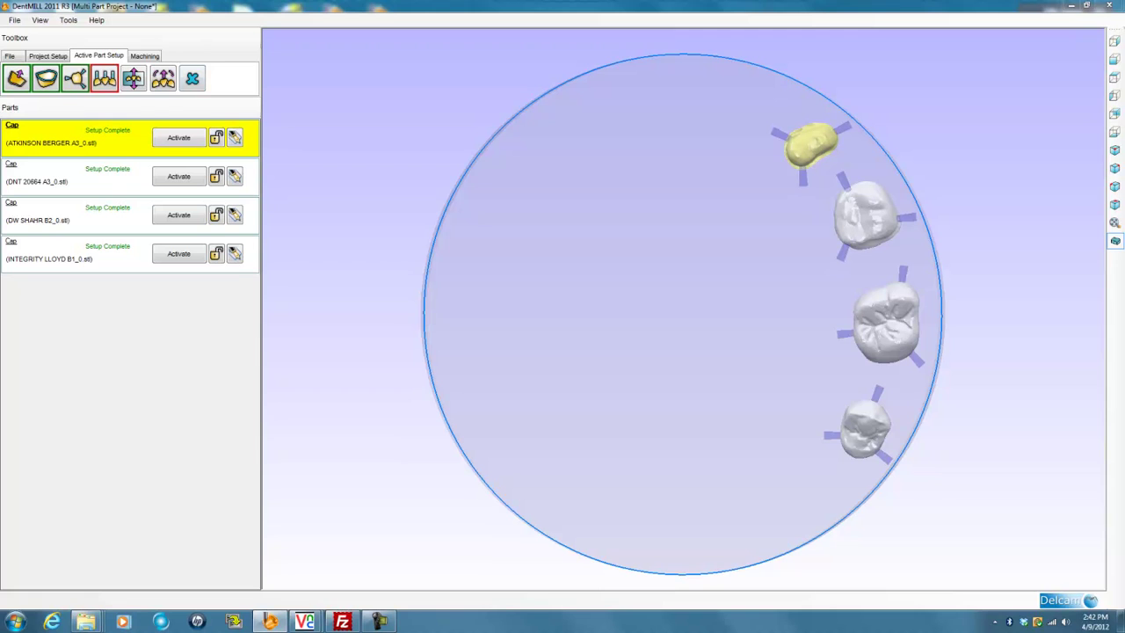
Open CAM Setup from the Machining tab and rotate the bottom crown about 180°
{"action": "left_click", "coordinate": [145, 55]}
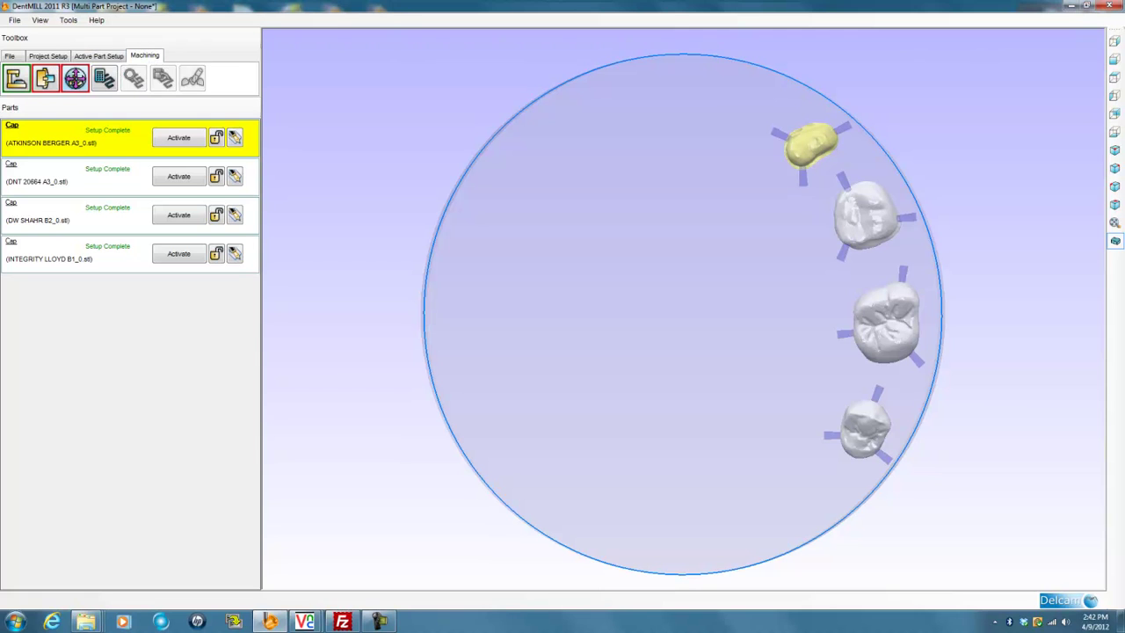
{"action": "left_click", "coordinate": [75, 78]}
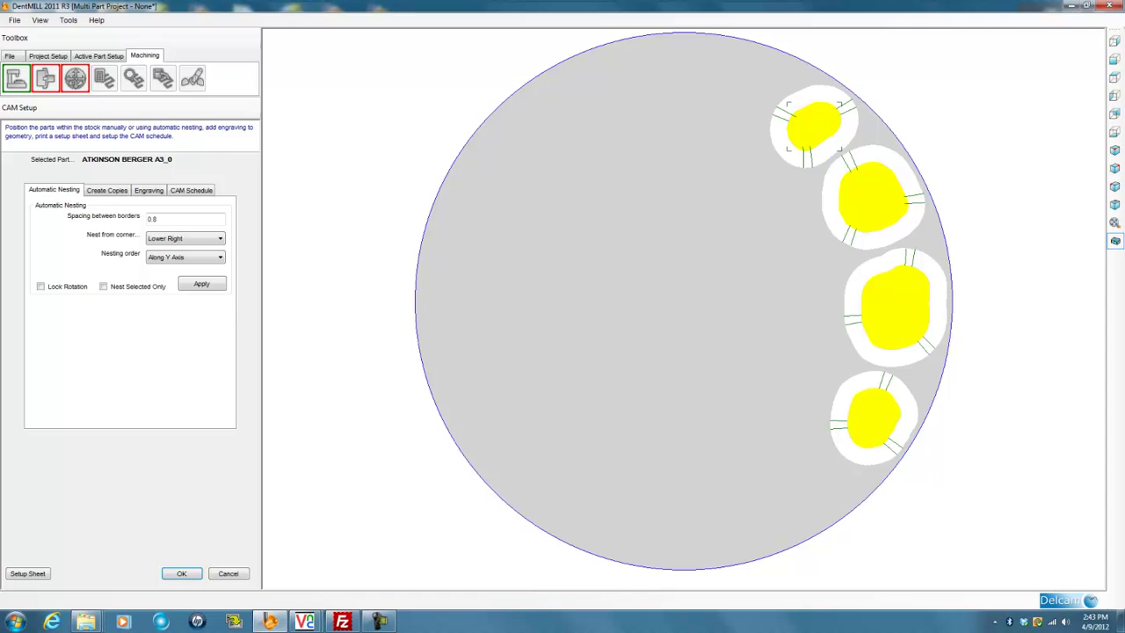
{"action": "left_click", "coordinate": [895, 443]}
{"action": "left_click_drag", "start_coordinate": [897, 444], "coordinate": [855, 370]}
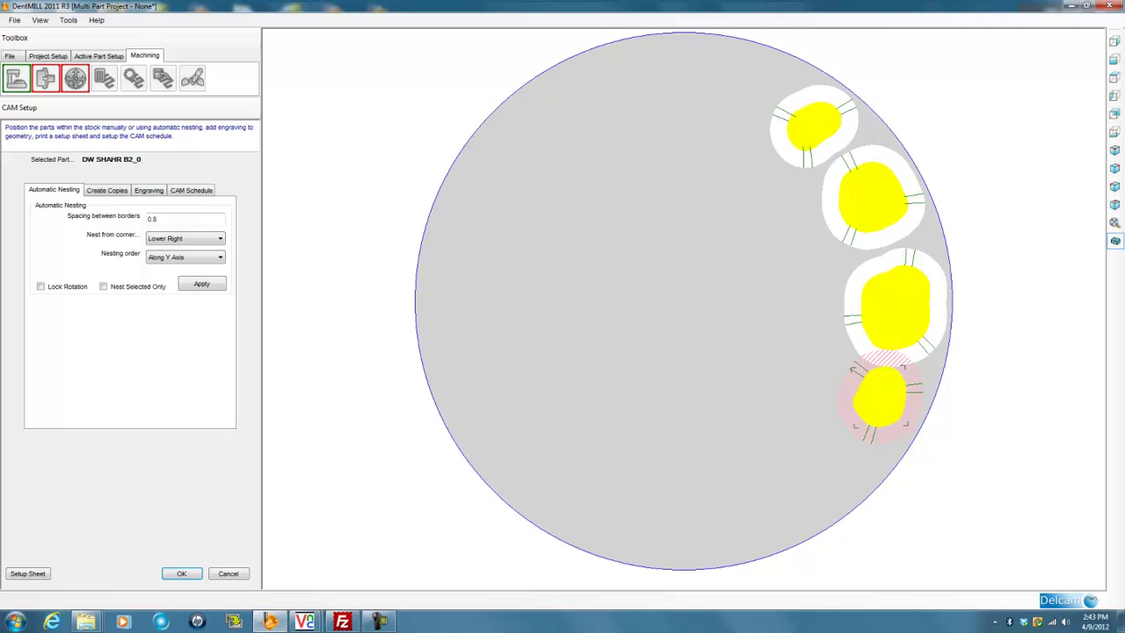
{"action": "left_click", "coordinate": [864, 192]}
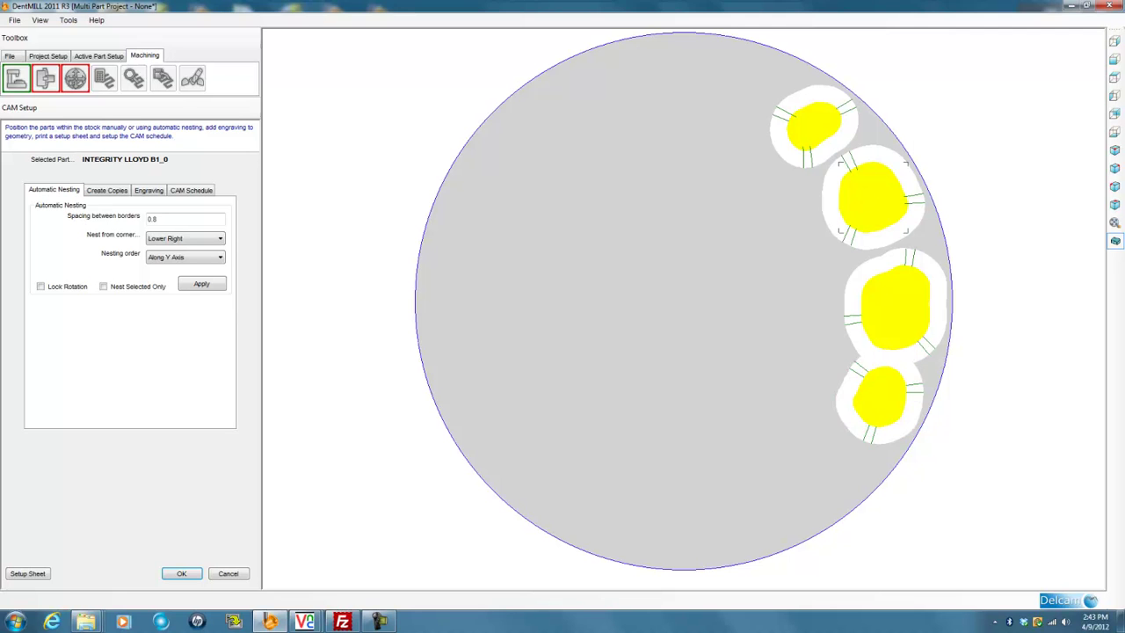
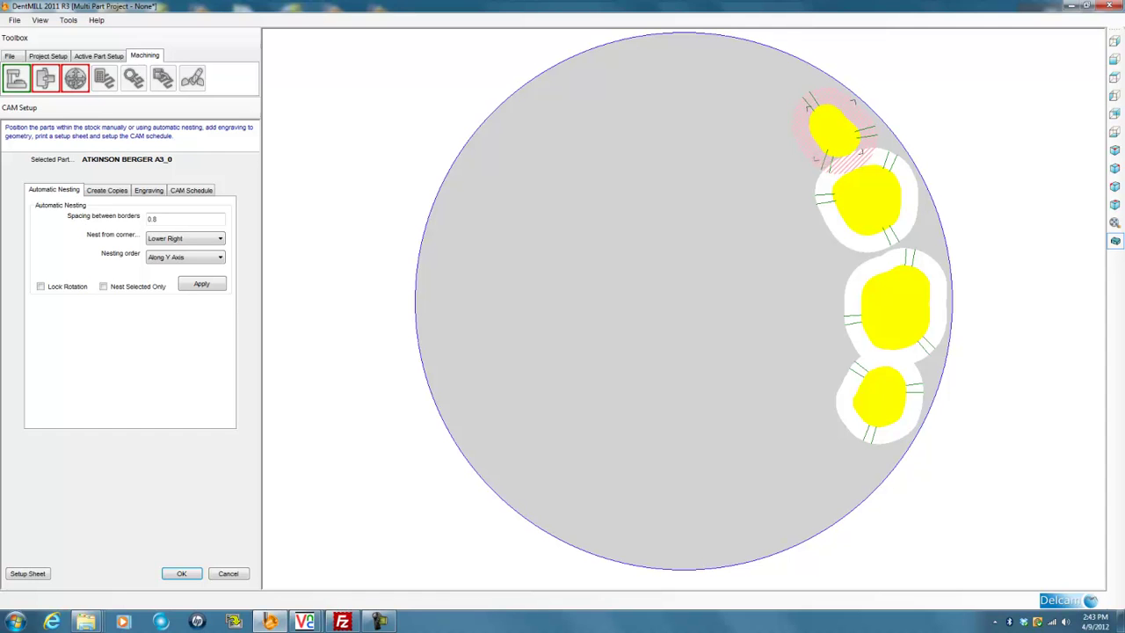
Clear the crown selection and bring up the CAM Setup engraving options (ISO font, 1.5 mm)
{"action": "left_click", "coordinate": [777, 159]}
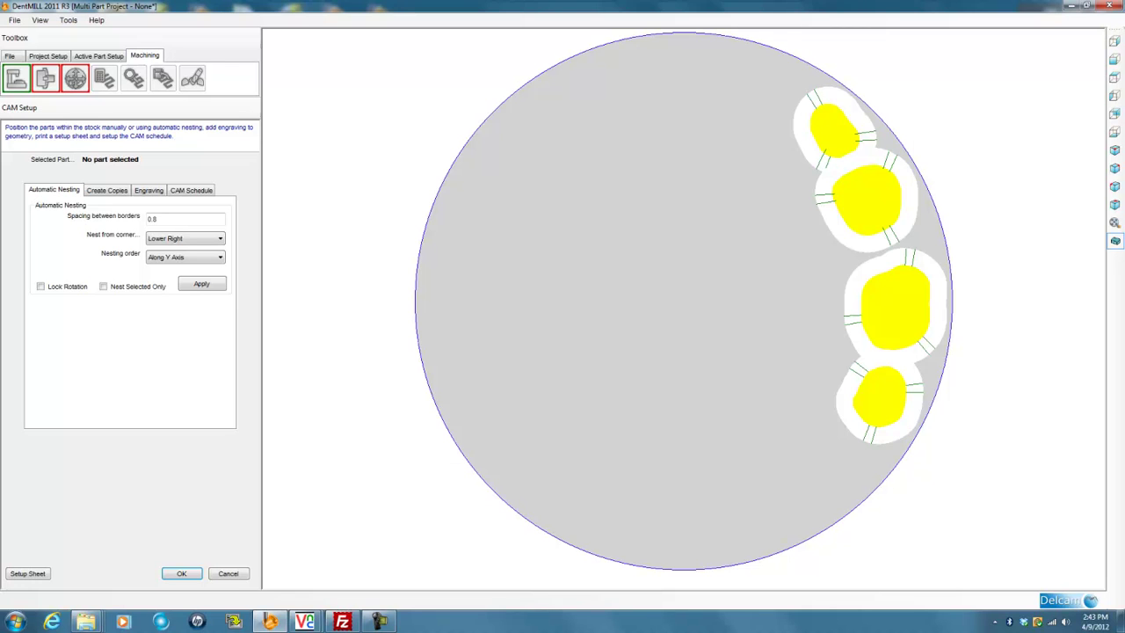
{"action": "left_click", "coordinate": [814, 145]}
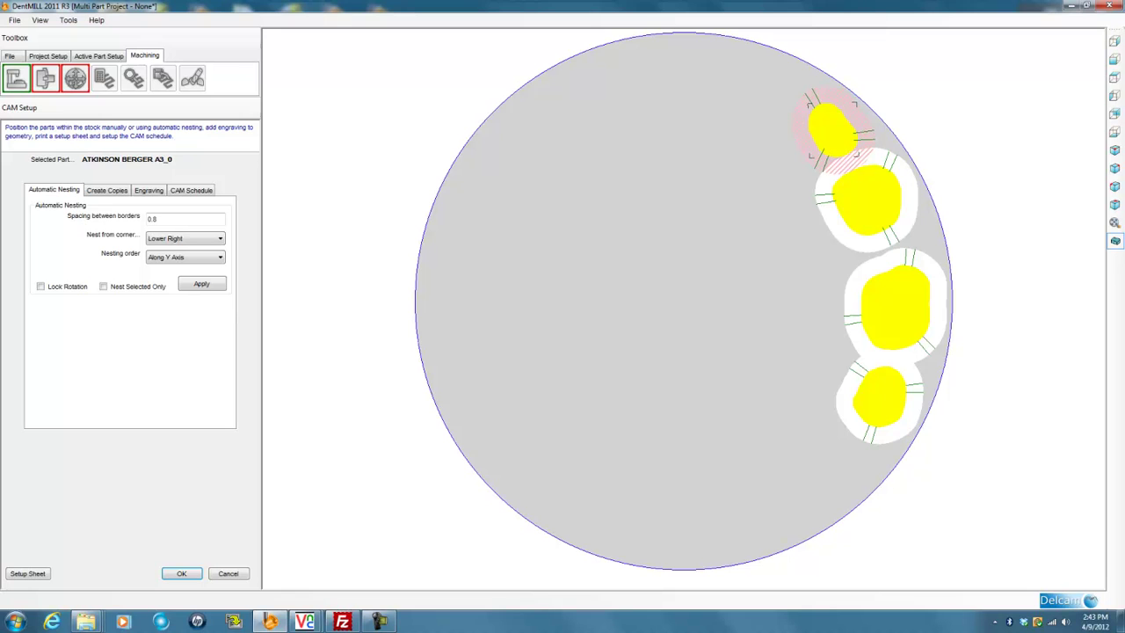
{"action": "left_click", "coordinate": [739, 191]}
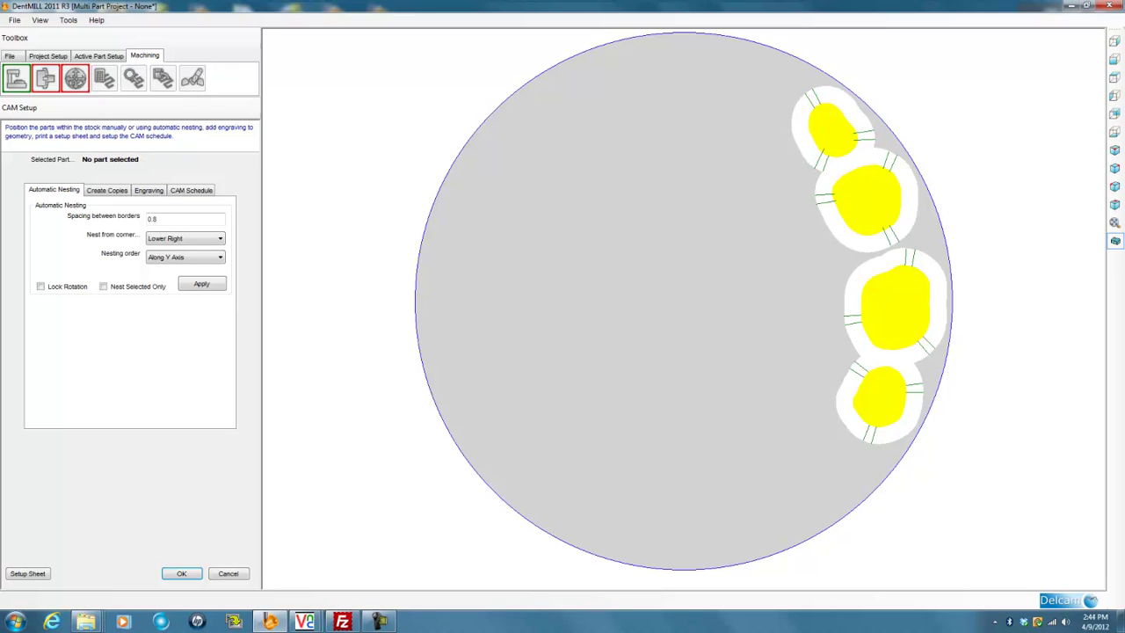
{"action": "left_click", "coordinate": [149, 190]}
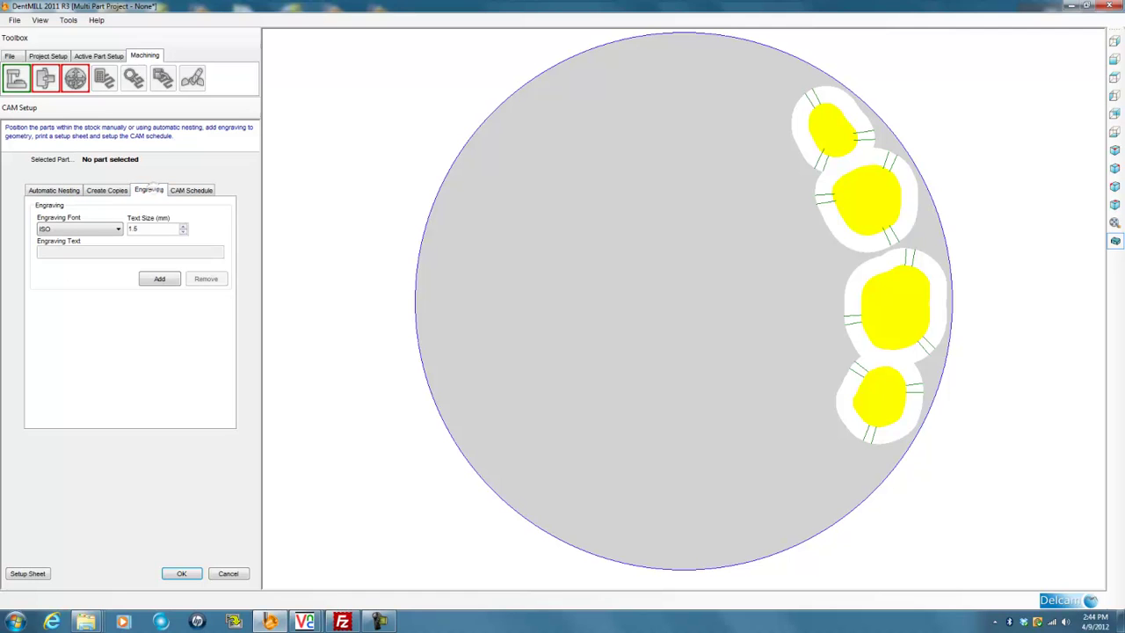
Add an engraving label to the top crown, trimmed to A3
{"action": "left_click", "coordinate": [836, 133]}
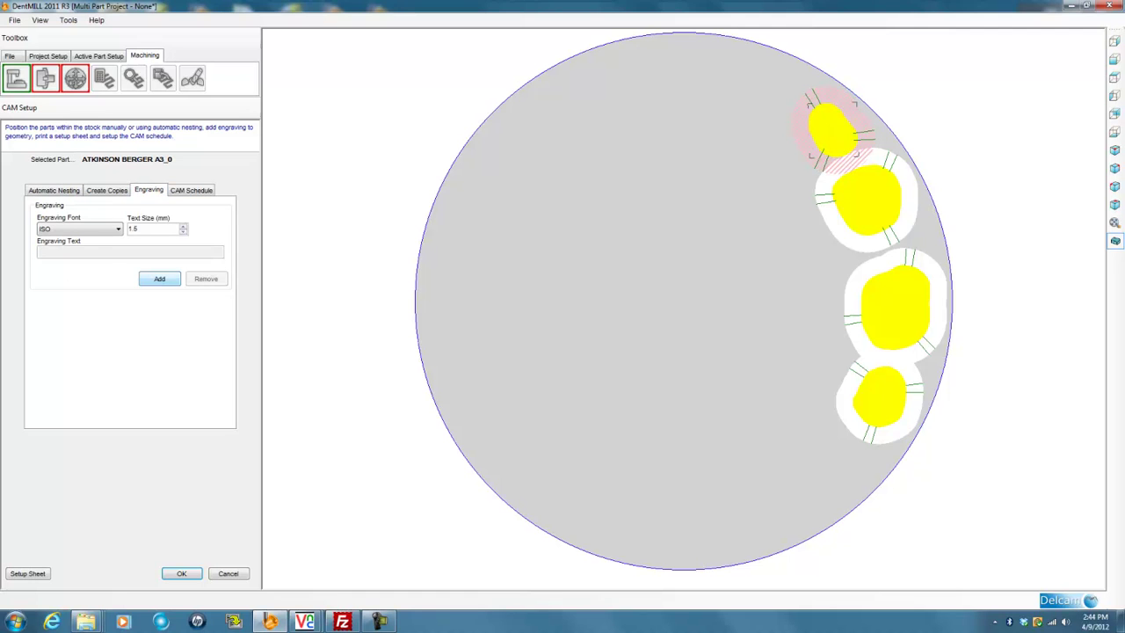
{"action": "left_click", "coordinate": [159, 279]}
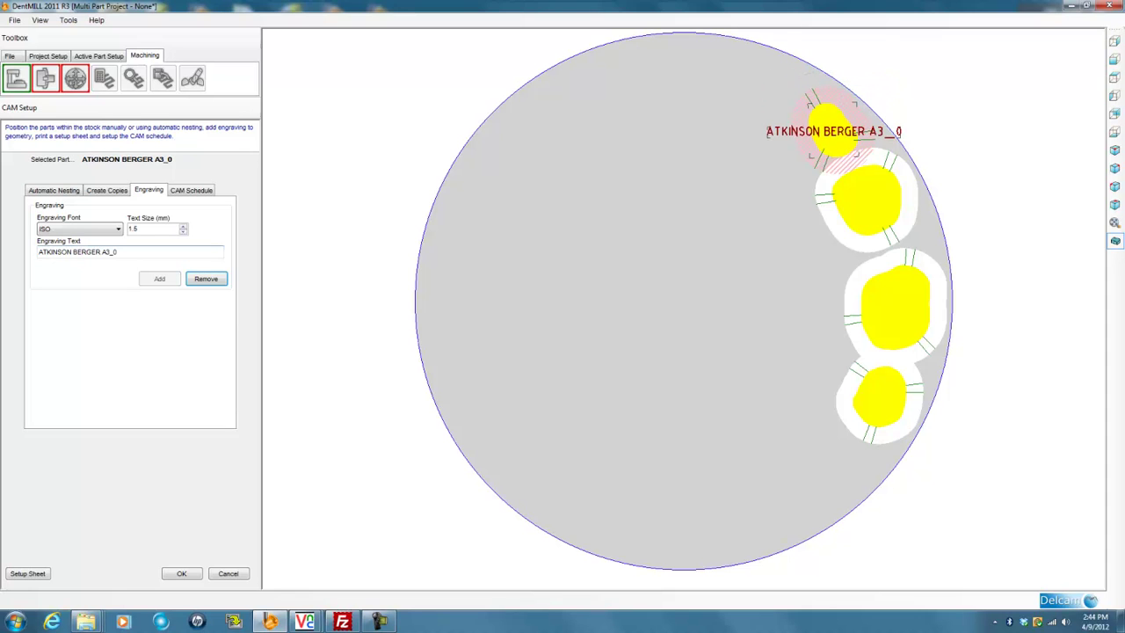
{"action": "left_click_drag", "start_coordinate": [38, 252], "coordinate": [110, 253]}
{"action": "key", "text": "BackSpace"}
{"action": "key", "text": "BackSpace"}
{"action": "key", "text": "BackSpace"}
{"action": "key", "text": "Tab"}
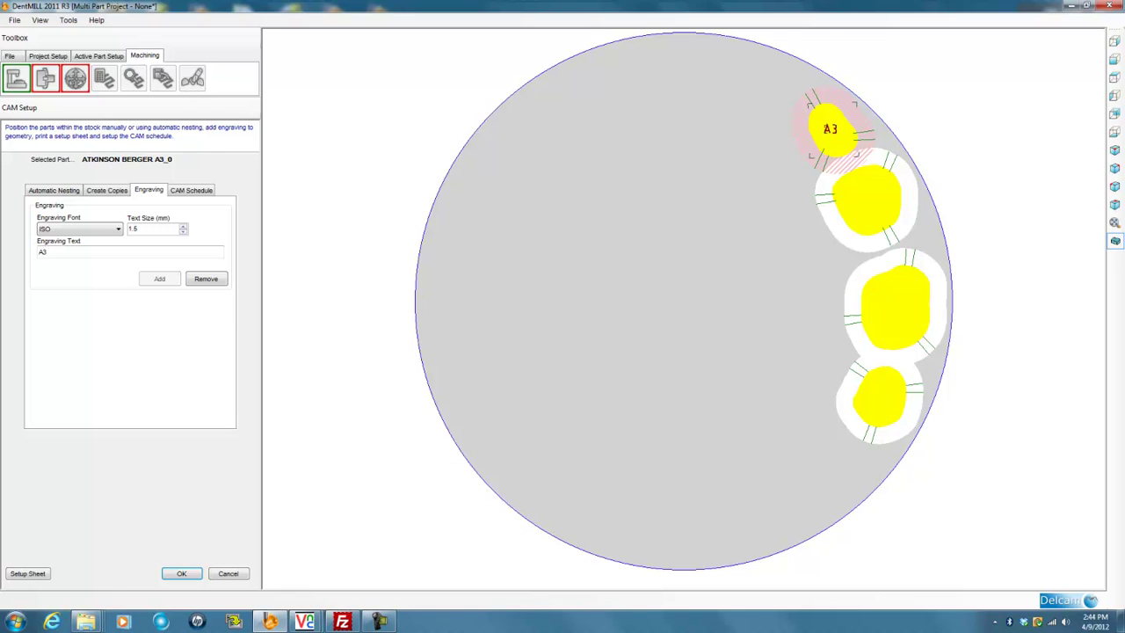
Add an engraving label B2 to the bottom crown and finish the CAM setup
{"action": "left_click", "coordinate": [881, 397]}
{"action": "left_click", "coordinate": [159, 279]}
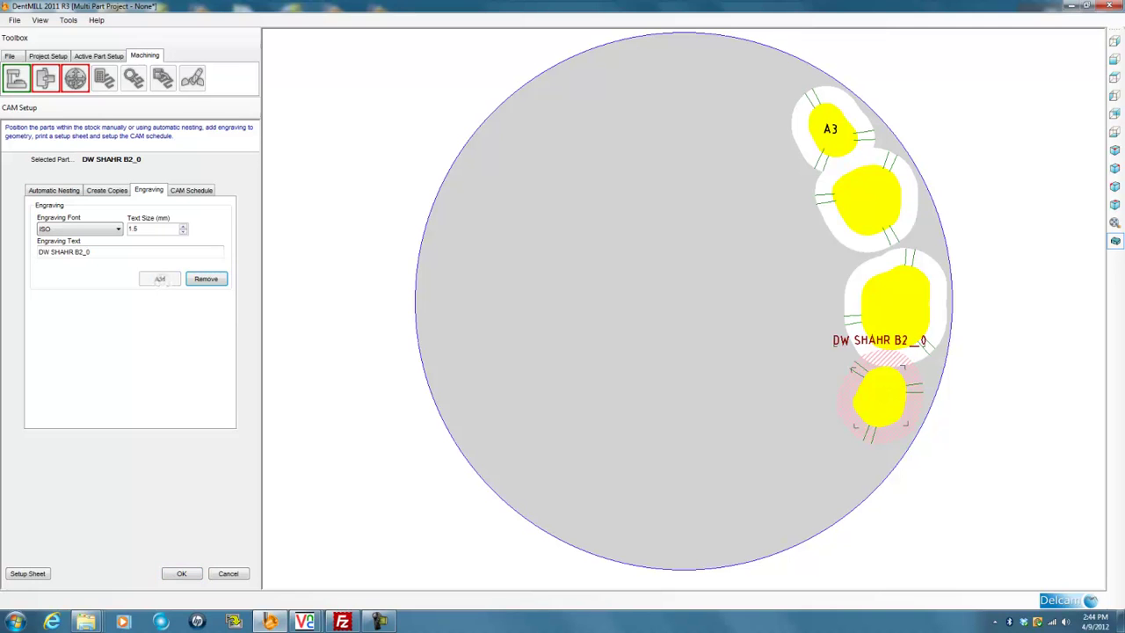
{"action": "left_click_drag", "start_coordinate": [38, 252], "coordinate": [77, 252]}
{"action": "key", "text": "Delete"}
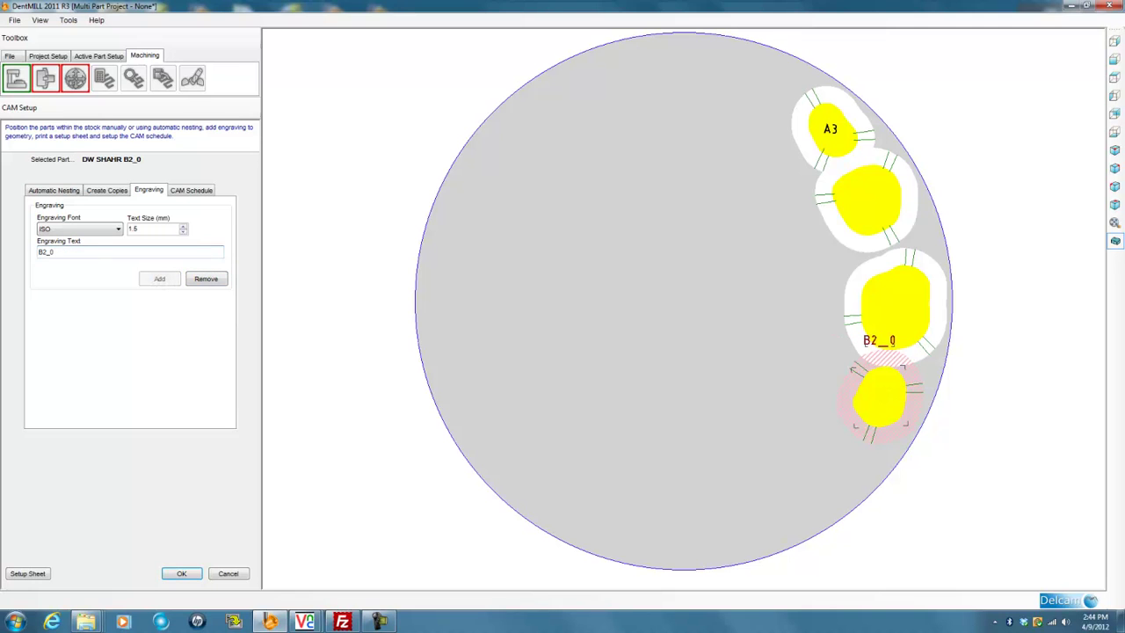
{"action": "key", "text": "BackSpace"}
{"action": "key", "text": "BackSpace"}
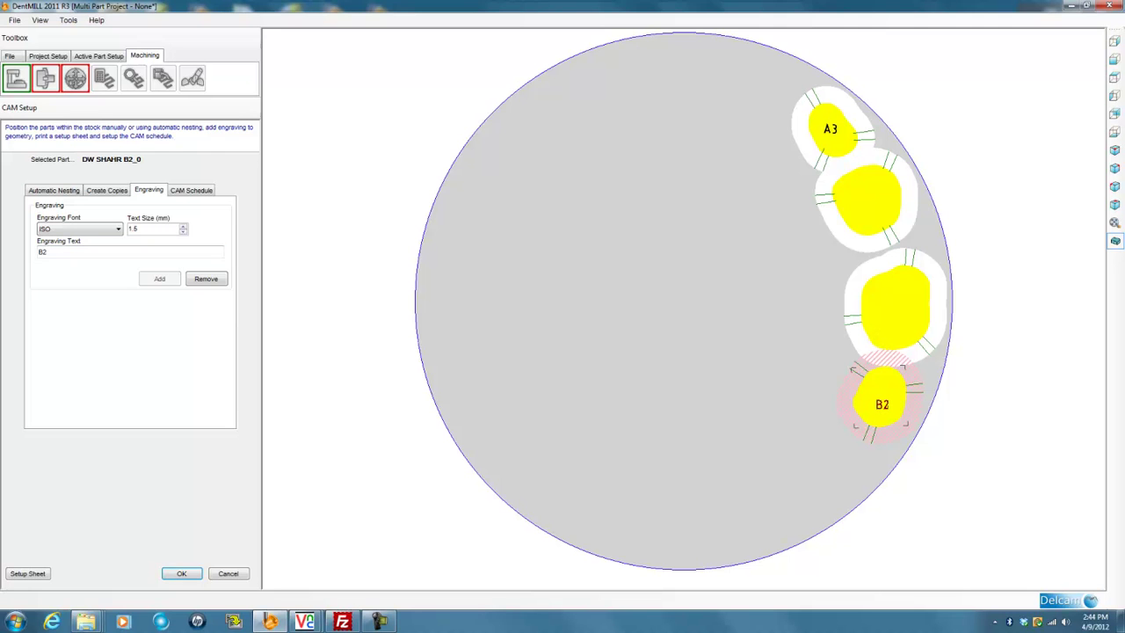
{"action": "left_click", "coordinate": [182, 573]}
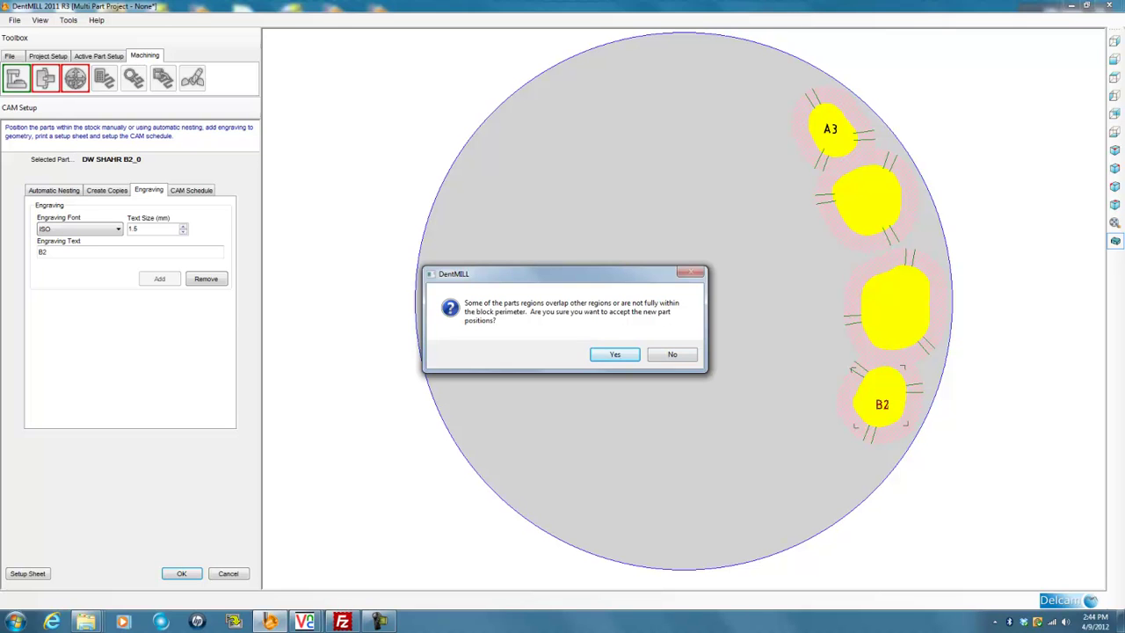
Confirm the overlapping part positions with Yes and show the project file commands
{"action": "left_click", "coordinate": [616, 354]}
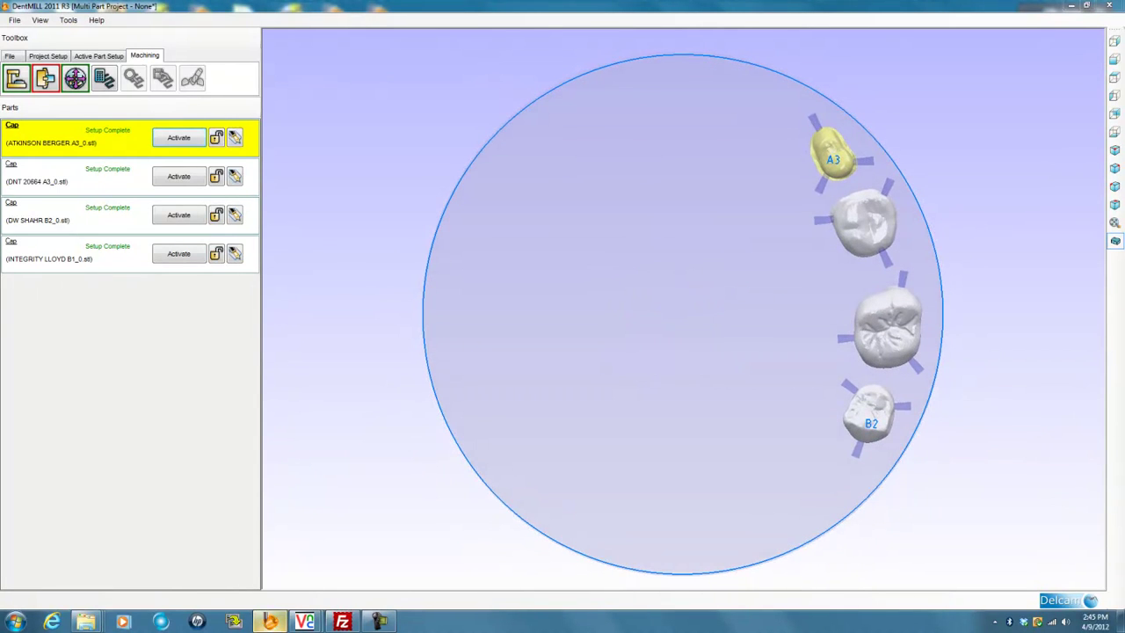
{"action": "left_click", "coordinate": [10, 56]}
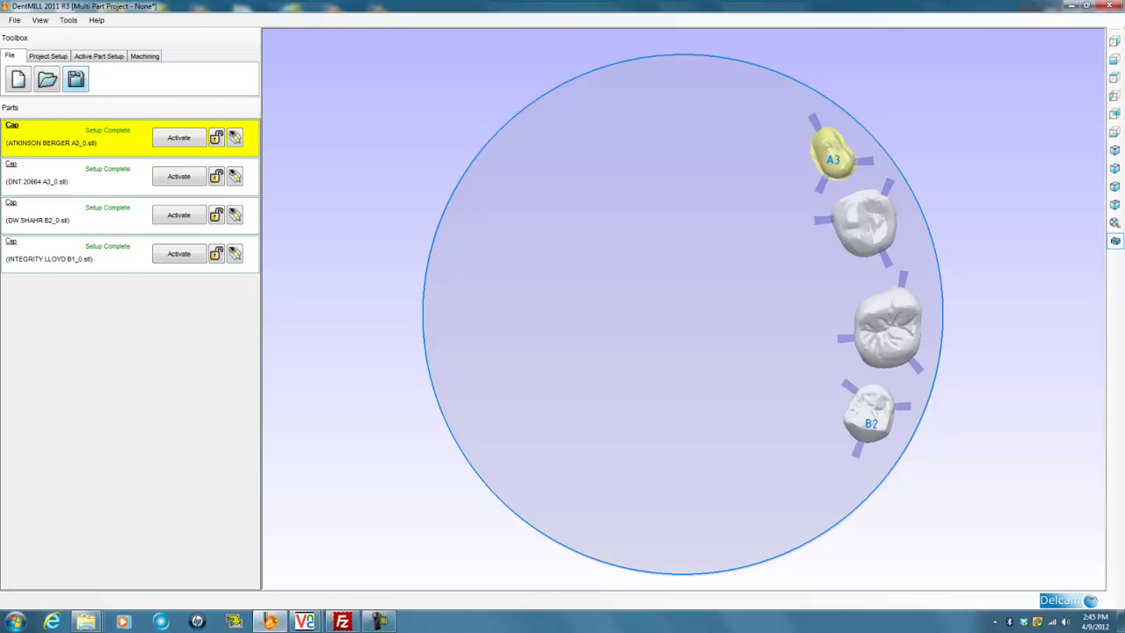
Save the project as '49 4' in the Dentmill Projects folder
{"action": "left_click", "coordinate": [76, 79]}
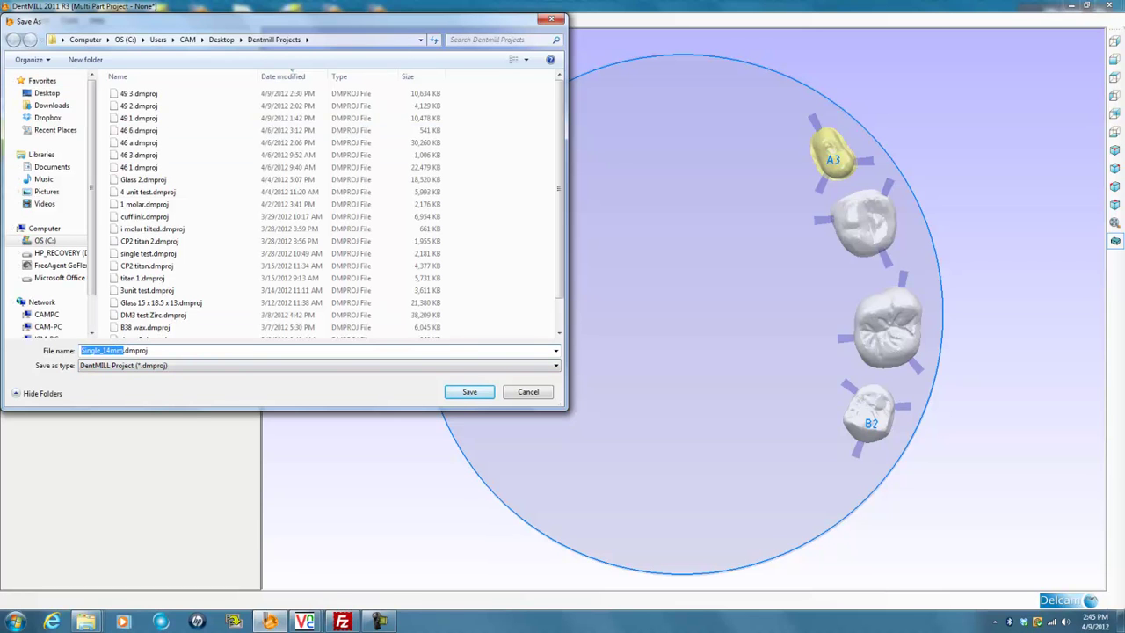
{"action": "type", "text": "49 4"}
{"action": "key", "text": "Tab"}
{"action": "left_click", "coordinate": [494, 444]}
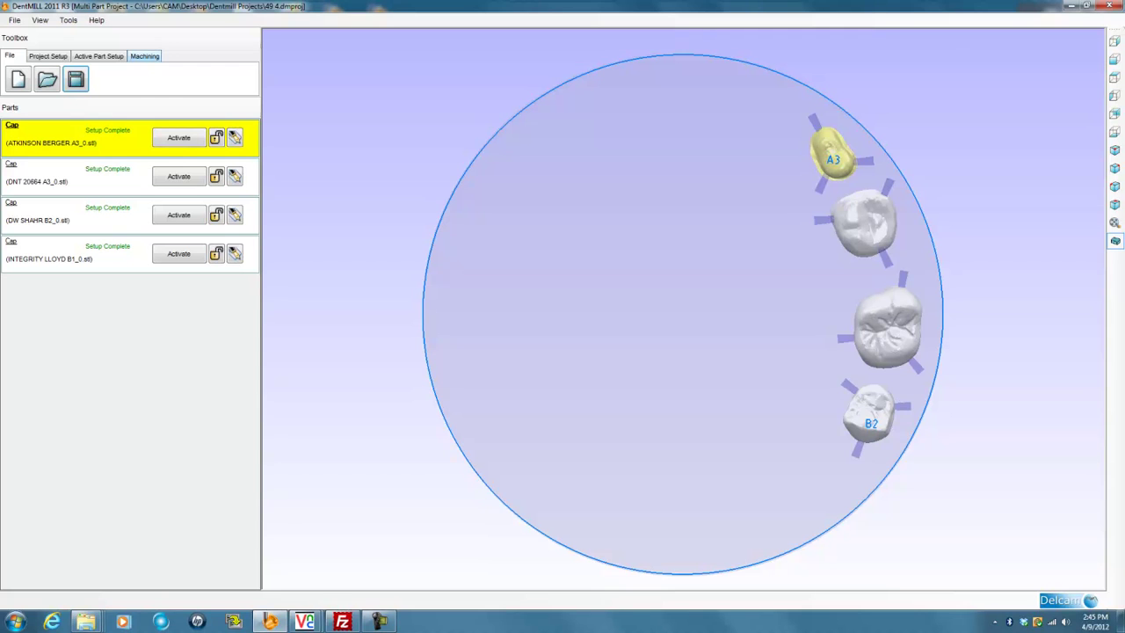
{"action": "left_click", "coordinate": [145, 56]}
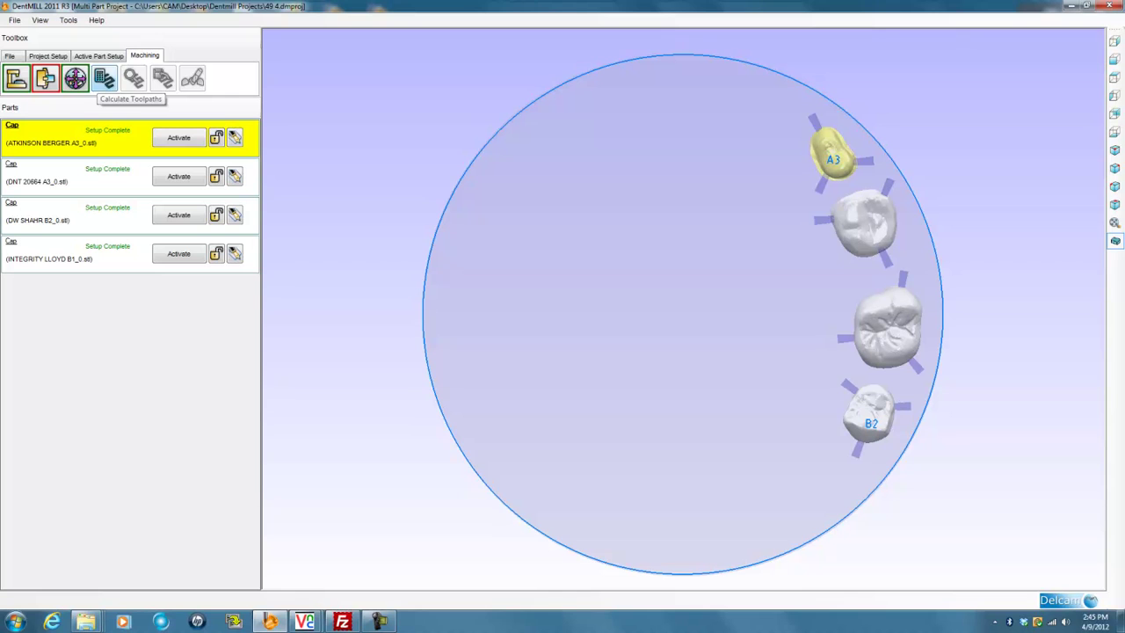
Calculate toolpaths with the 3 2010 Zirc 1.53 .14 fin template, outputting '49 4'
{"action": "left_click", "coordinate": [104, 80]}
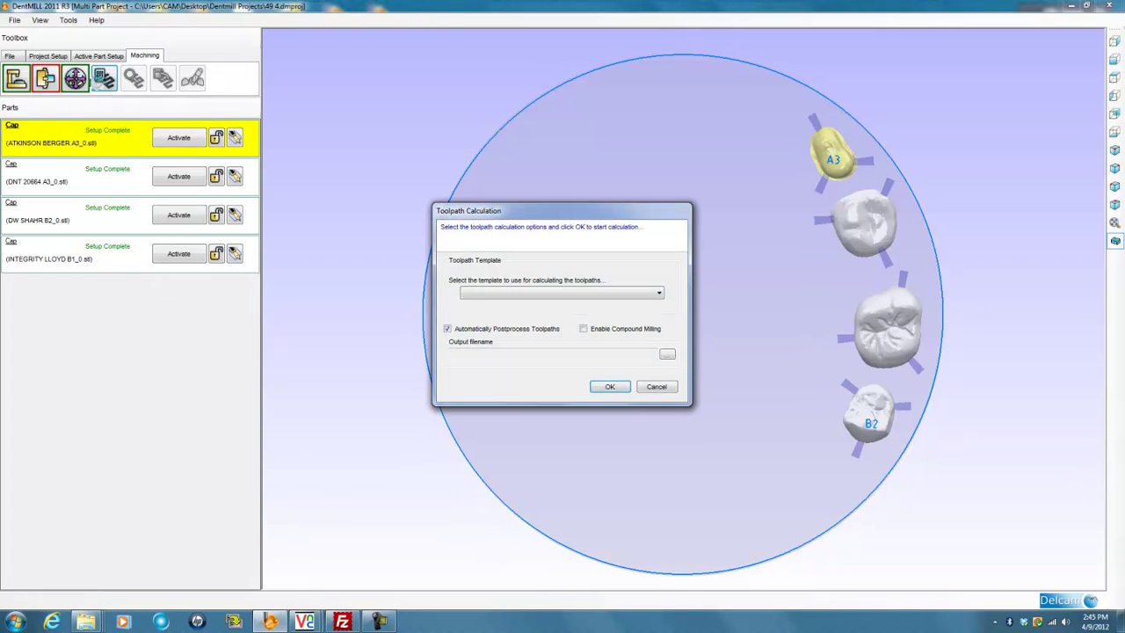
{"action": "left_click", "coordinate": [651, 292]}
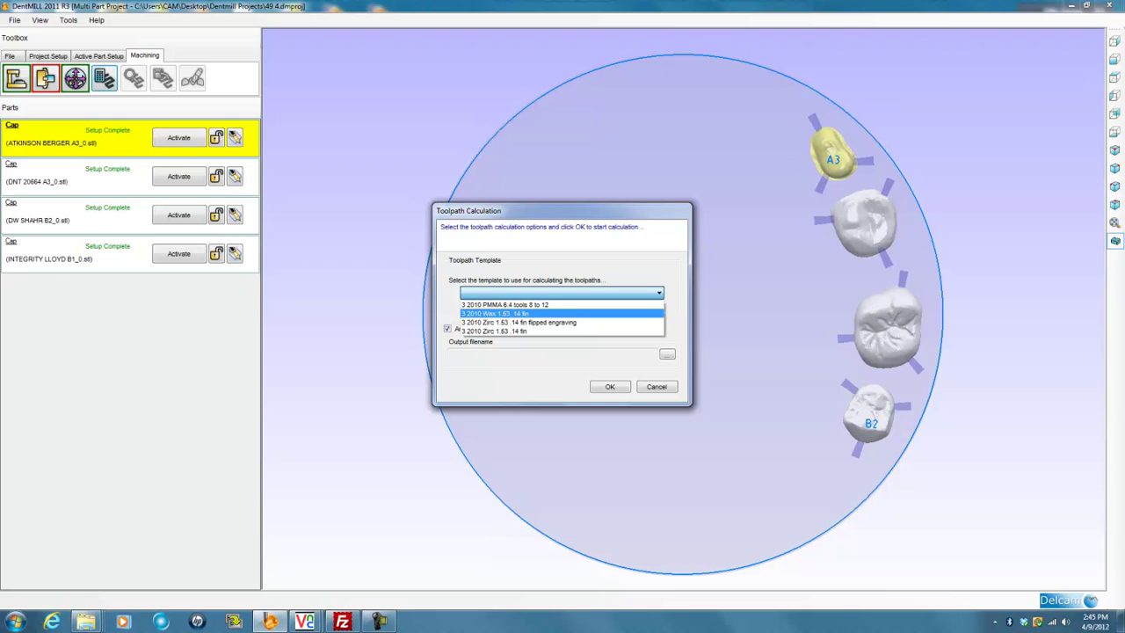
{"action": "left_click", "coordinate": [488, 330]}
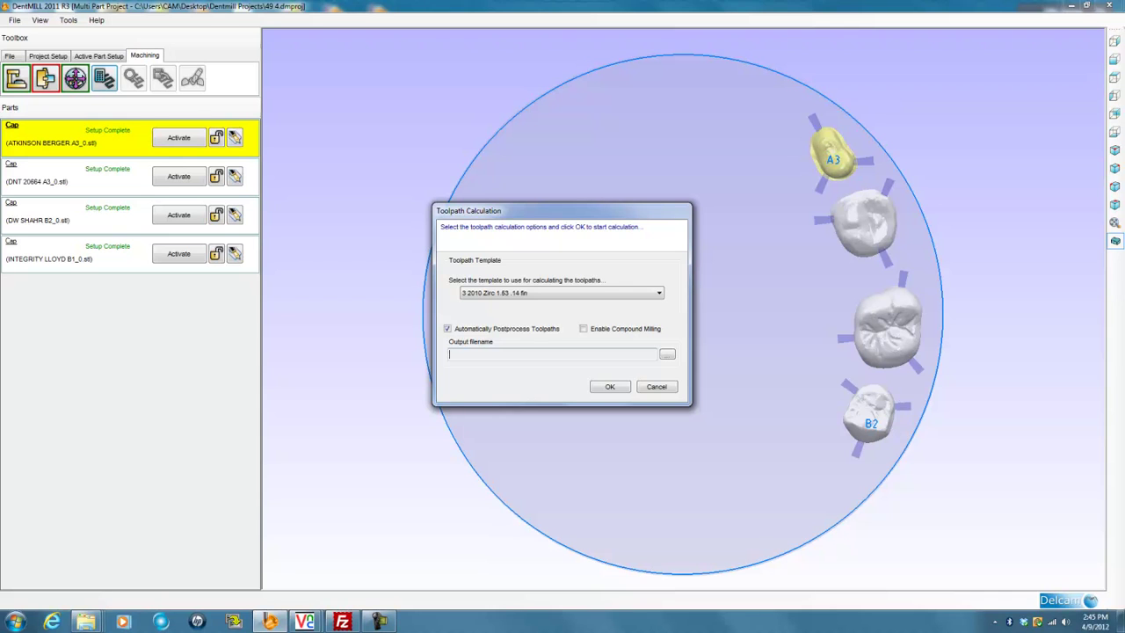
{"action": "type", "text": "49 4"}
{"action": "left_click", "coordinate": [610, 387]}
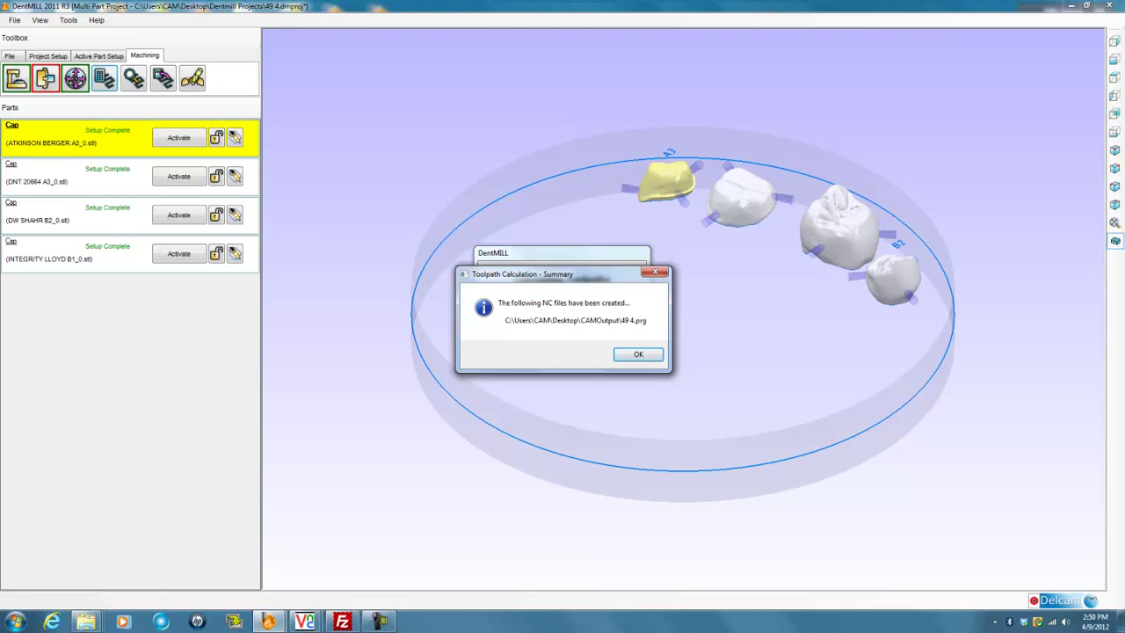
Close the NC file summary and display the calculated toolpaths for all four crowns
{"action": "left_click", "coordinate": [639, 354]}
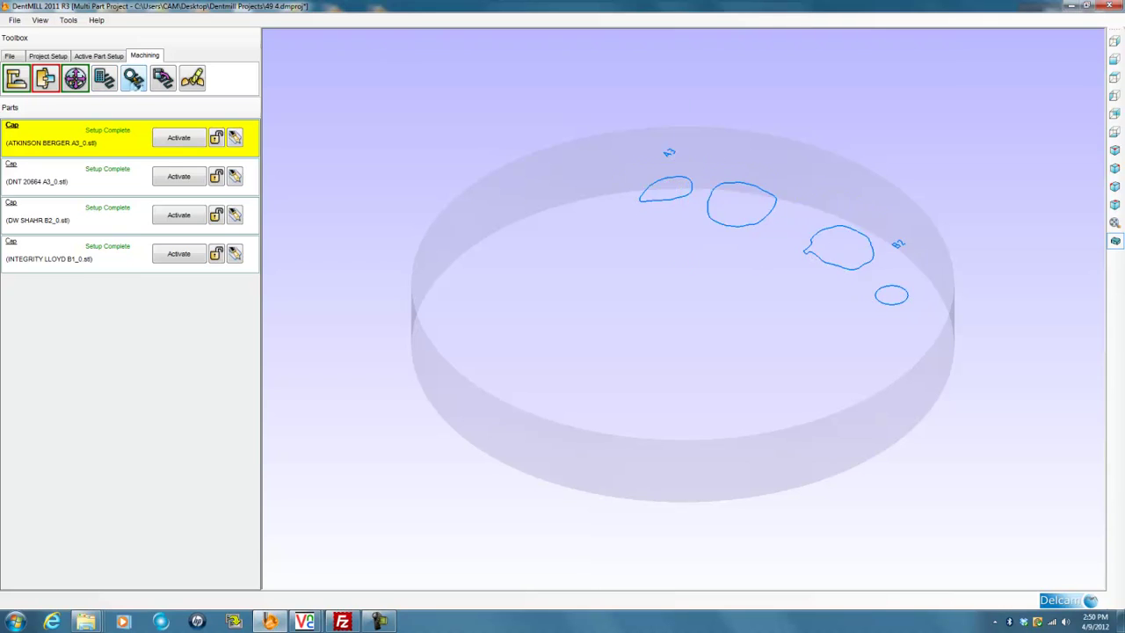
{"action": "left_click", "coordinate": [134, 79]}
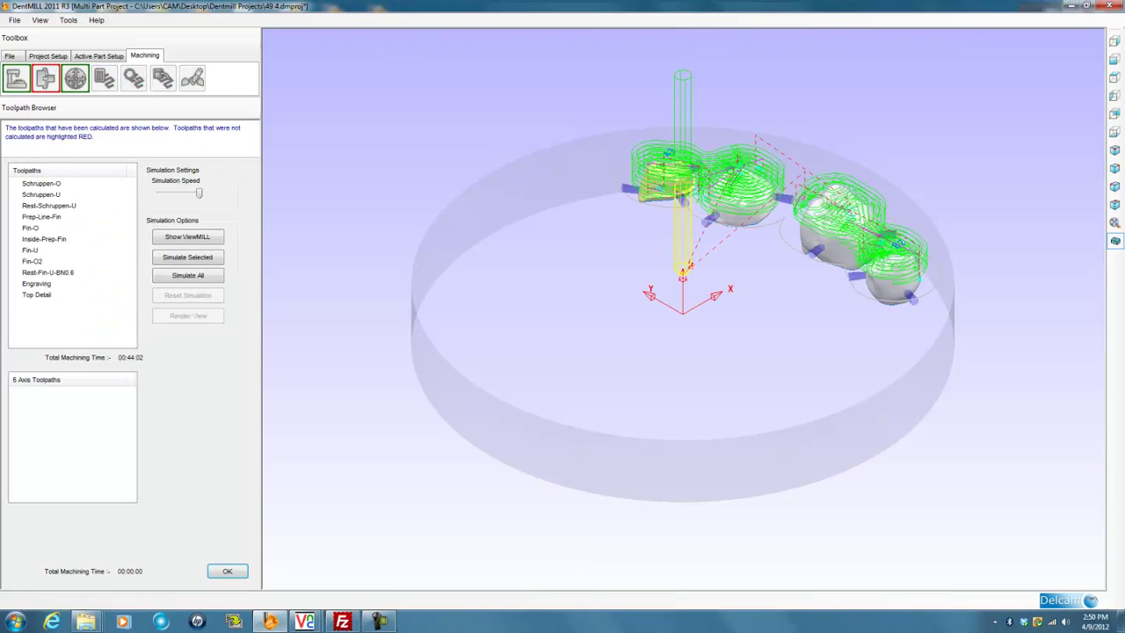
Show the rendered ViewMILL stock and run Simulate All on the disc's toolpaths
{"action": "left_click", "coordinate": [42, 183]}
{"action": "left_click", "coordinate": [41, 194]}
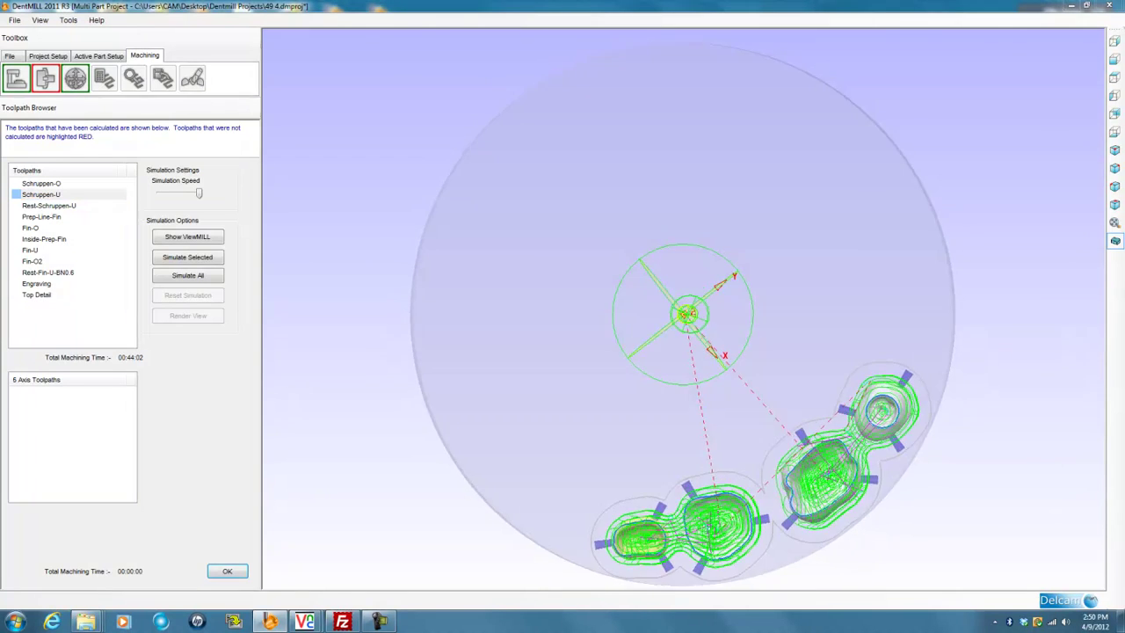
{"action": "scroll", "coordinate": [683, 325], "scroll_direction": "down", "scroll_amount": 3}
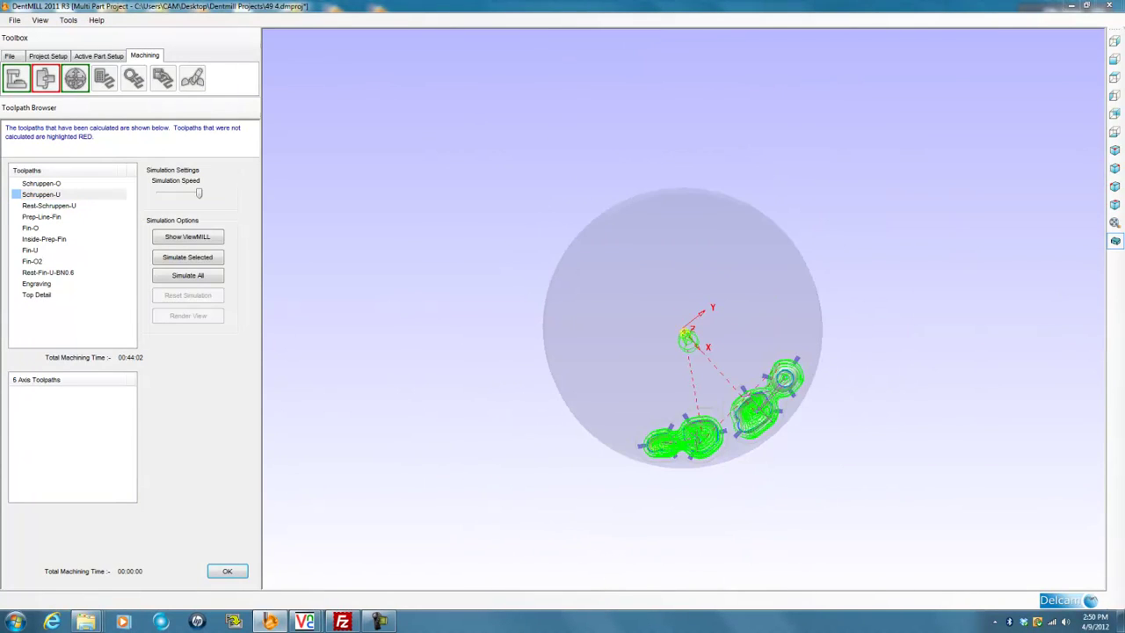
{"action": "scroll", "coordinate": [683, 327], "scroll_direction": "down", "scroll_amount": 2}
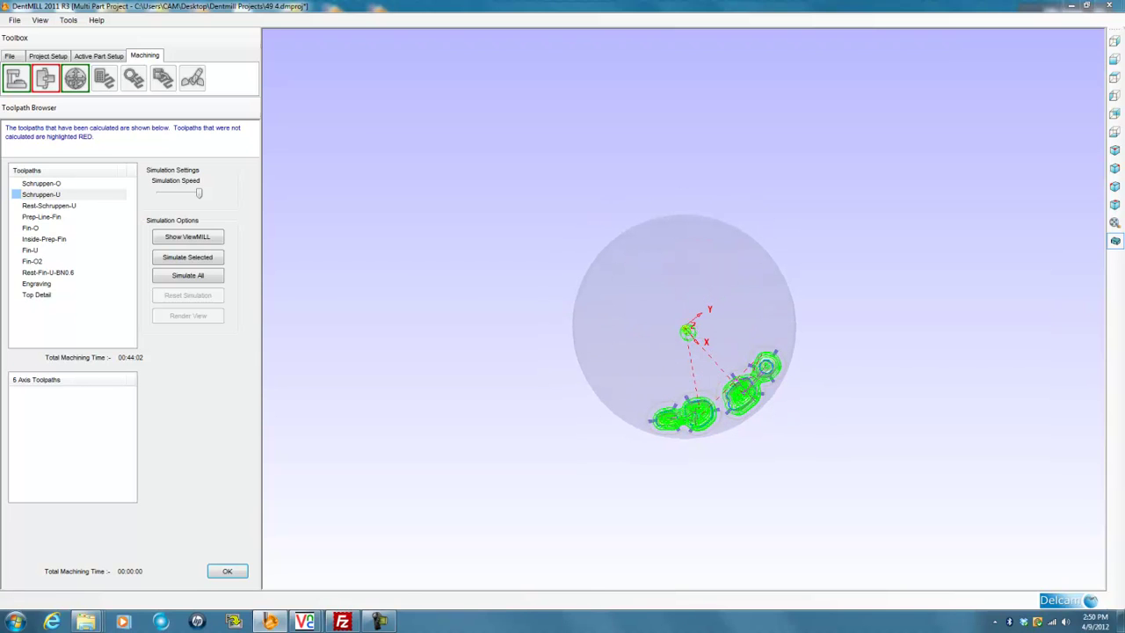
{"action": "left_click", "coordinate": [188, 236]}
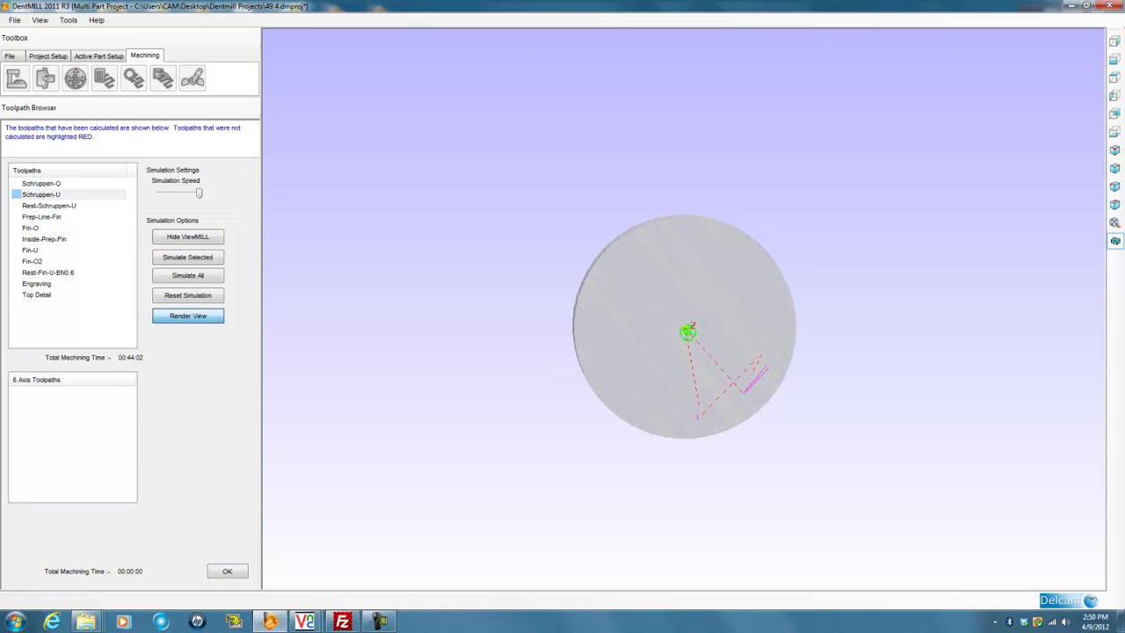
{"action": "left_click", "coordinate": [187, 315]}
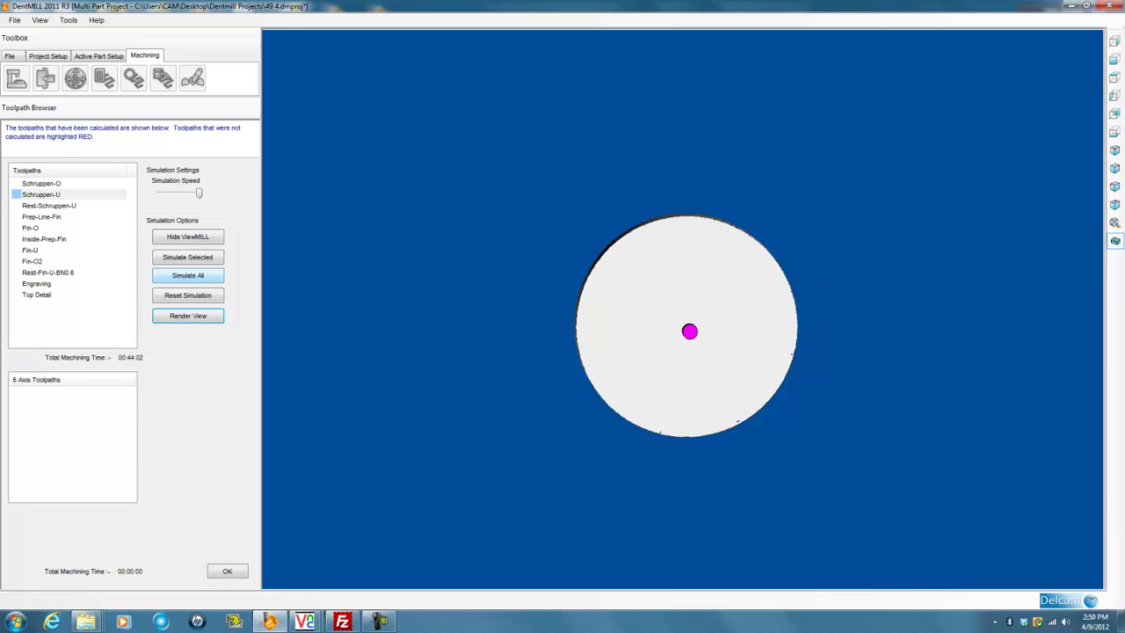
{"action": "left_click", "coordinate": [207, 275]}
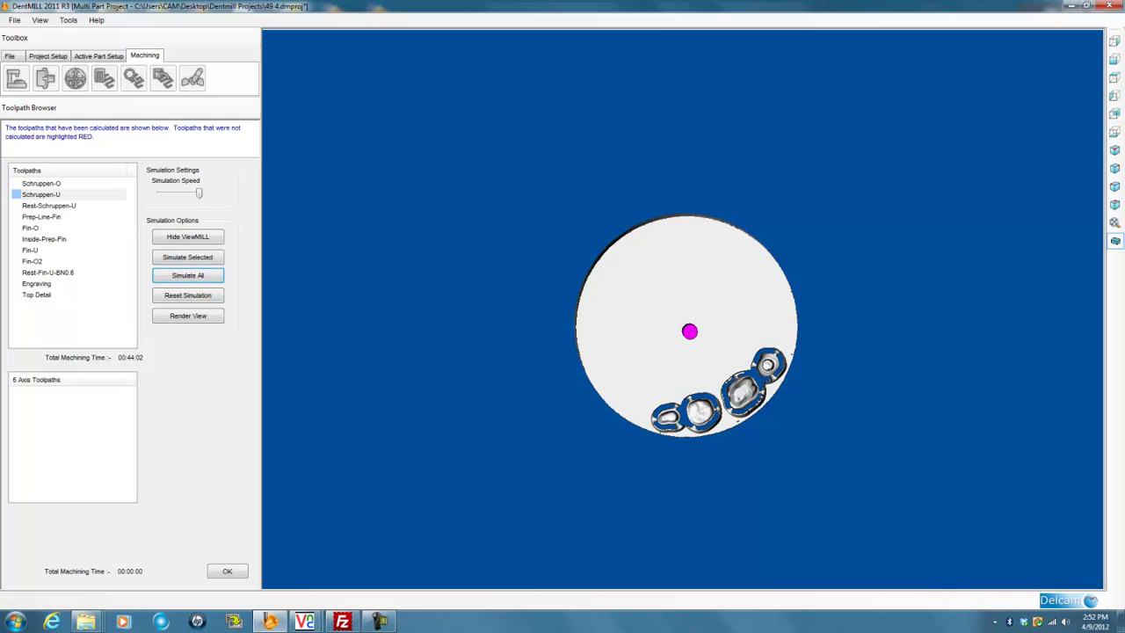
Close the toolpath simulation and save the 49 4 project again
{"action": "left_click", "coordinate": [227, 571]}
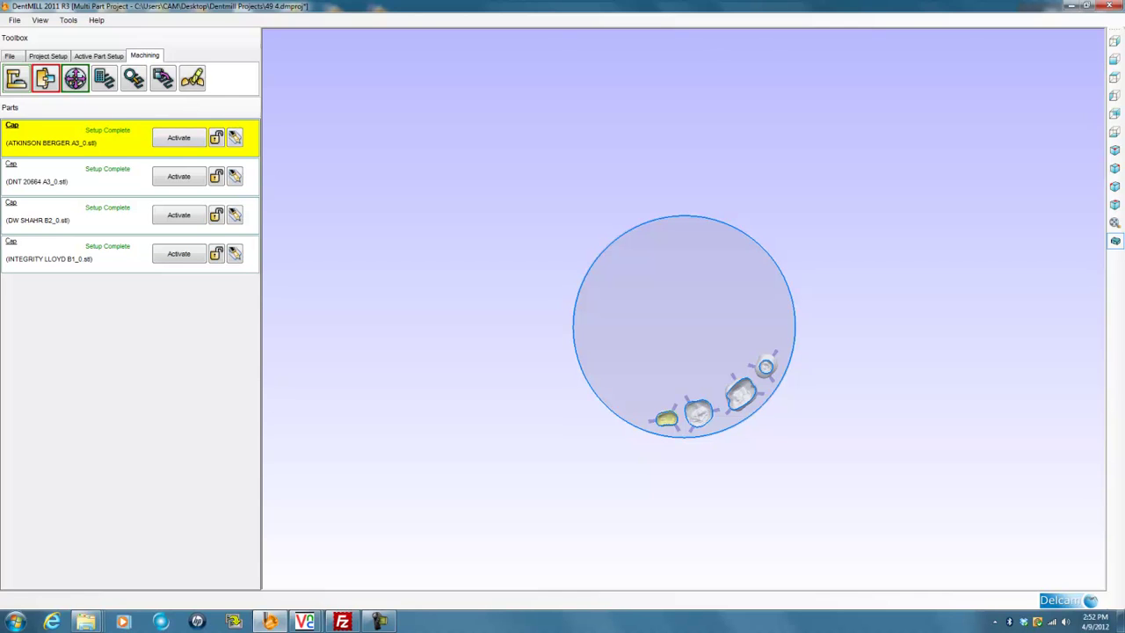
{"action": "left_click", "coordinate": [9, 55]}
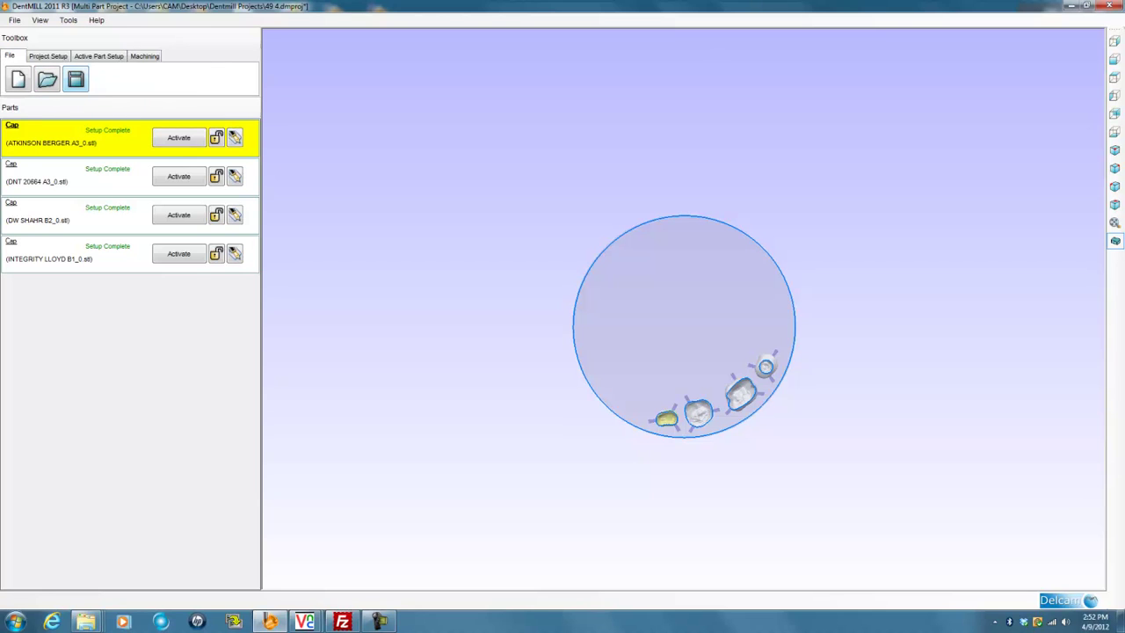
{"action": "left_click", "coordinate": [75, 79]}
{"action": "left_click", "coordinate": [47, 56]}
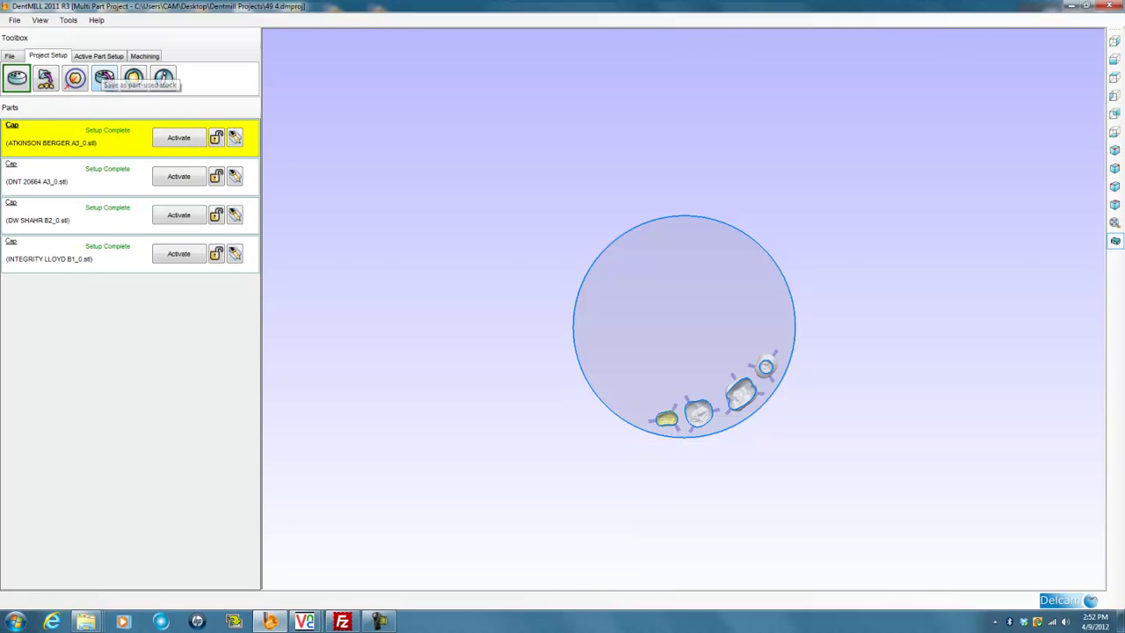
Export the part used stock under the stock name 'HT 14mm 2'
{"action": "left_click", "coordinate": [104, 78]}
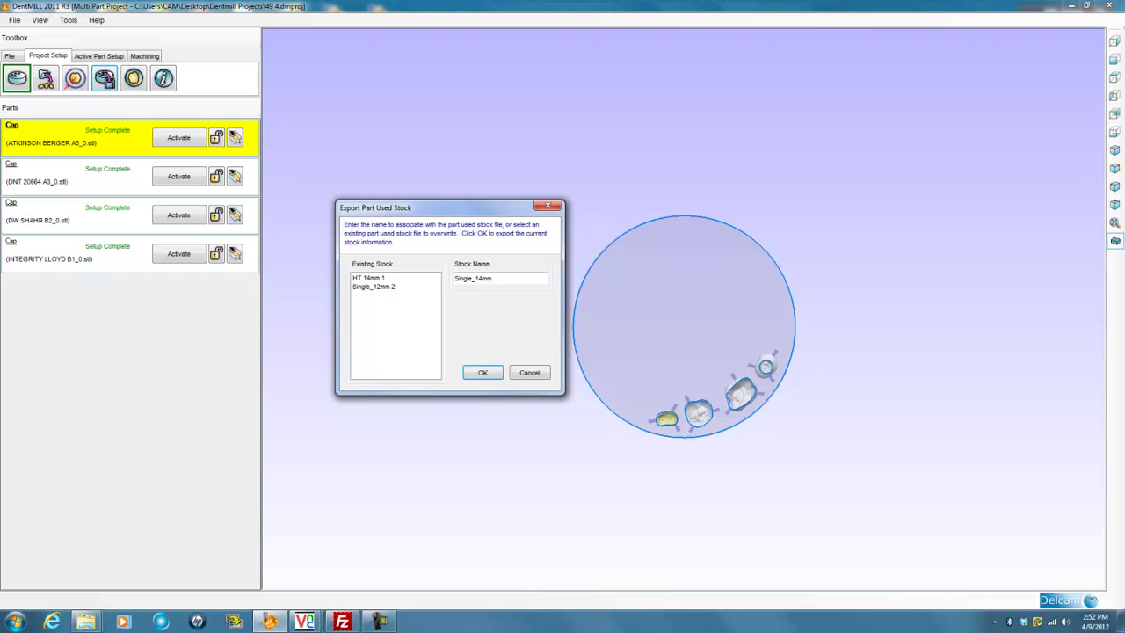
{"action": "double_click", "coordinate": [486, 278]}
{"action": "type", "text": "HT 14mm 2"}
{"action": "key", "text": "Return"}
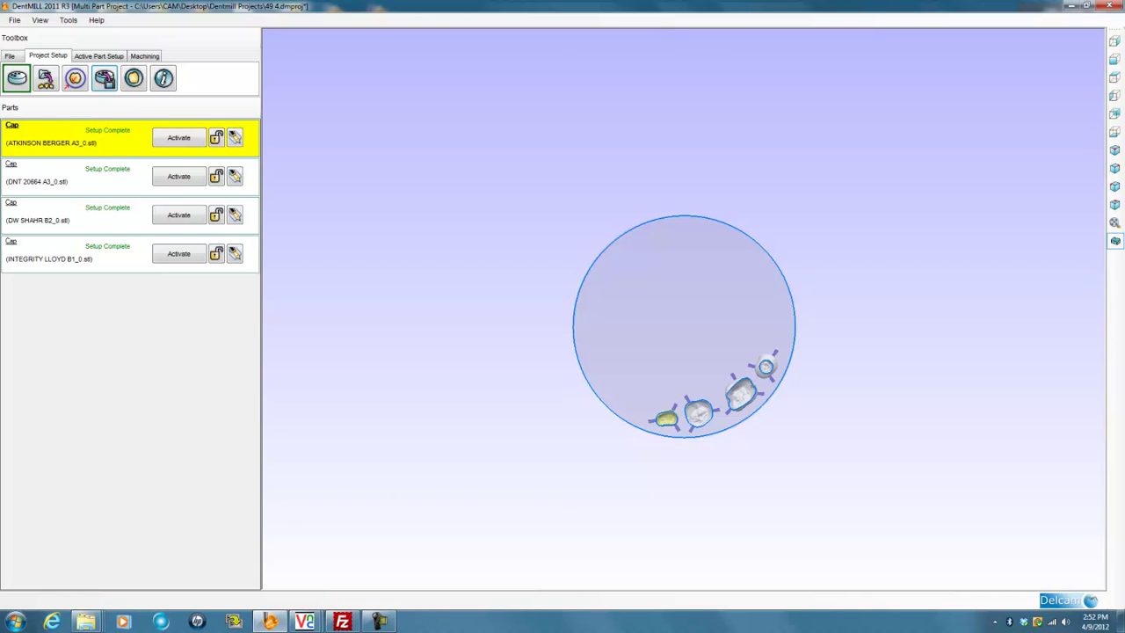
Minimize DentMILL and bring up VC Project's Visu status and Button control windows
{"action": "left_click", "coordinate": [1071, 5]}
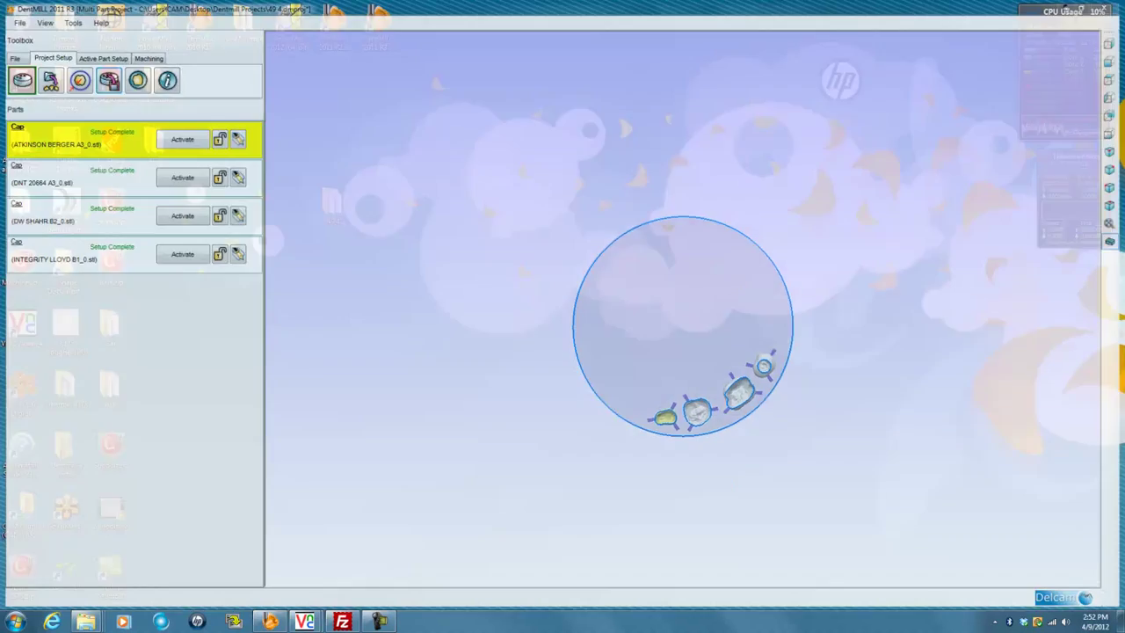
{"action": "mouse_move", "coordinate": [304, 622]}
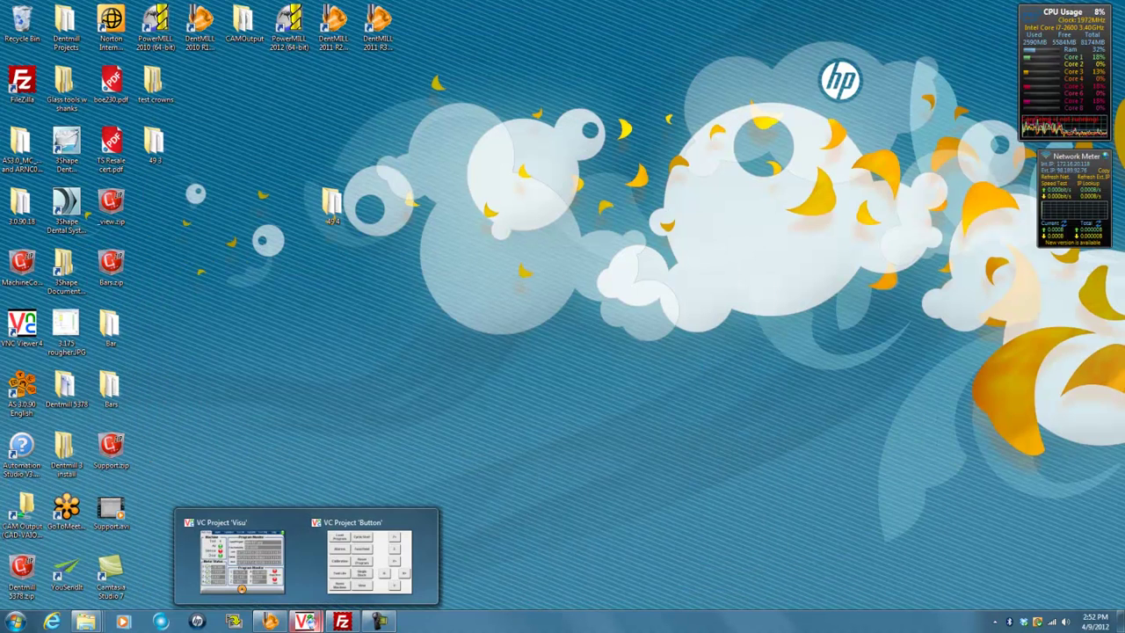
{"action": "left_click", "coordinate": [266, 567]}
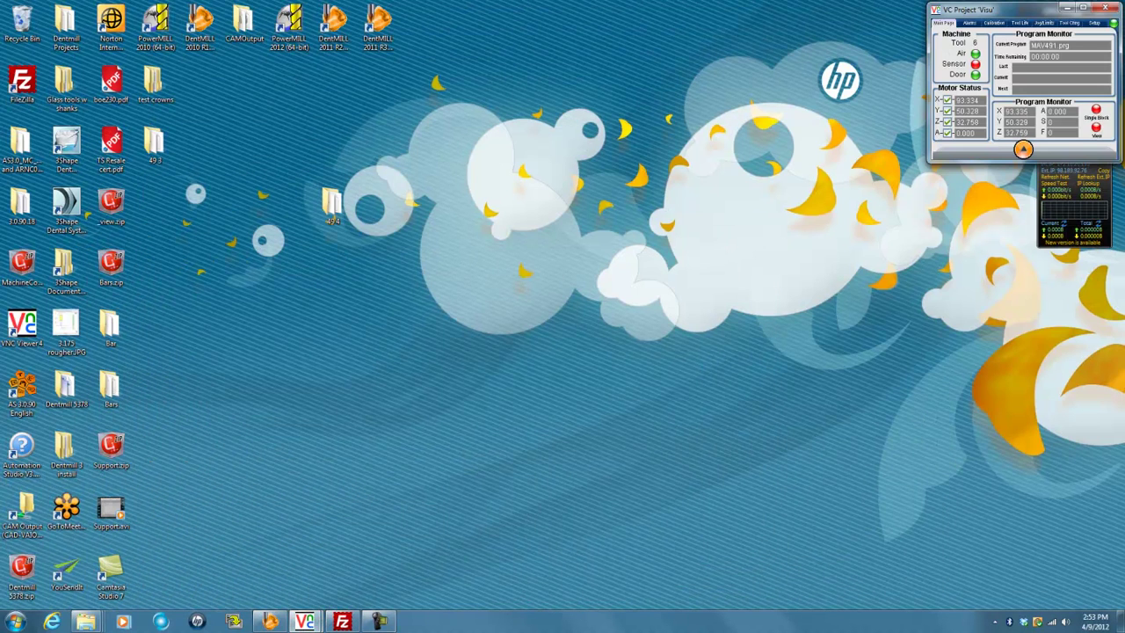
{"action": "mouse_move", "coordinate": [304, 622]}
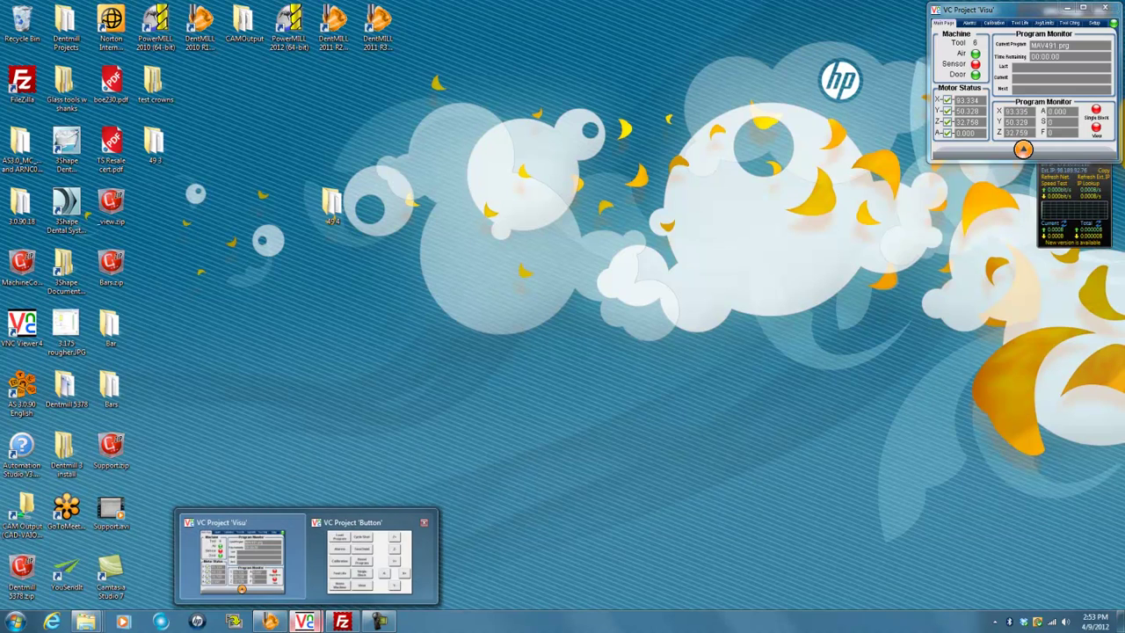
{"action": "left_click", "coordinate": [361, 559]}
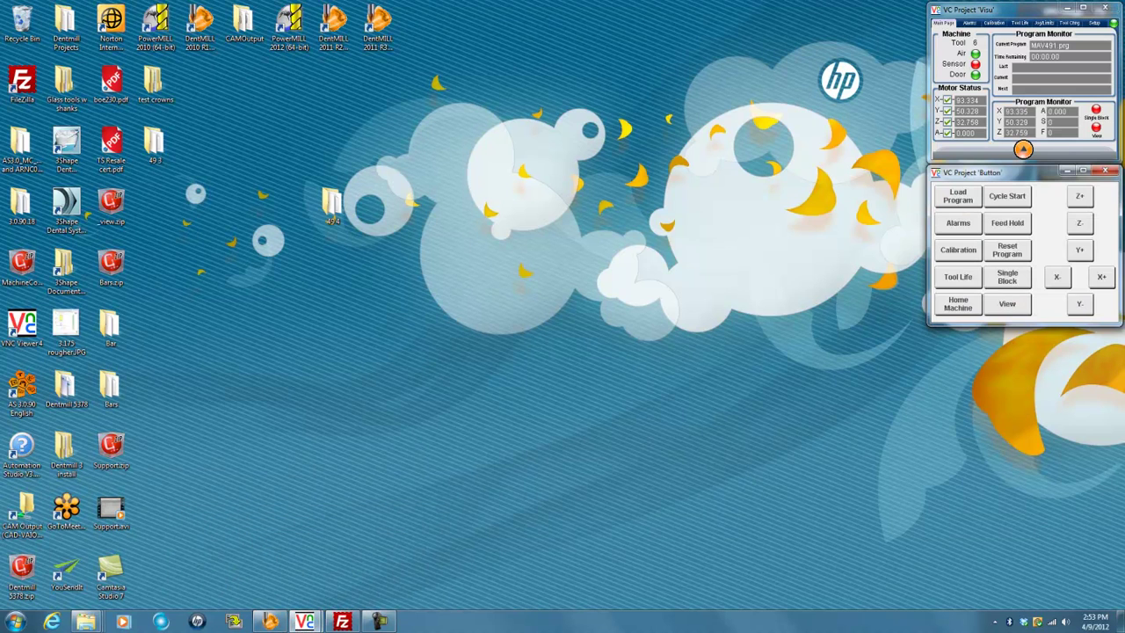
{"action": "mouse_move", "coordinate": [342, 622]}
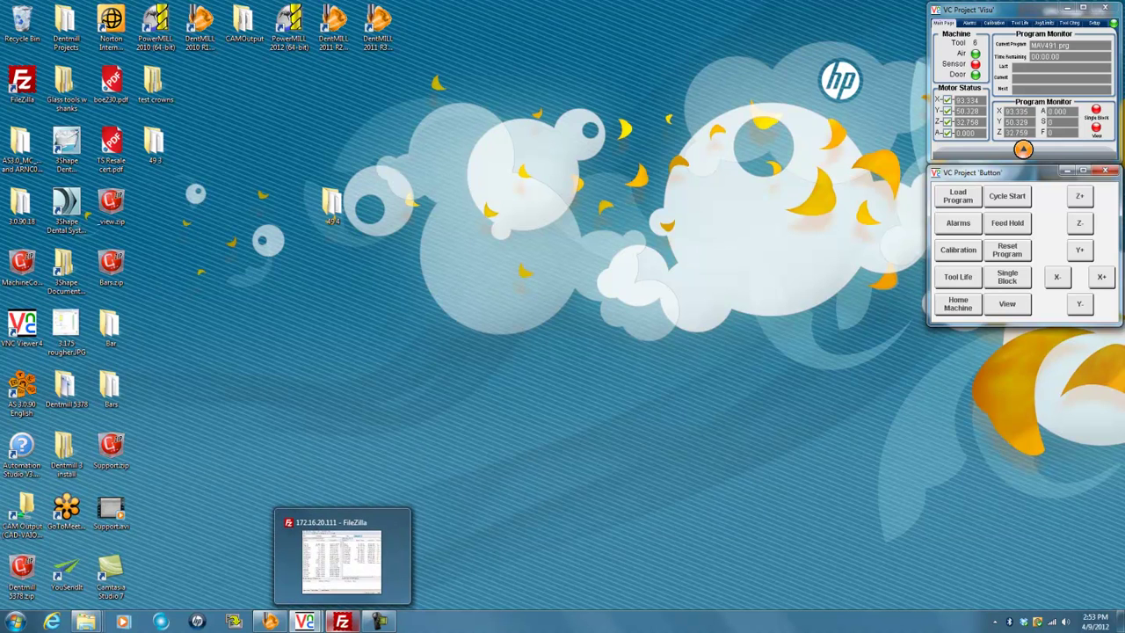
Upload 49 4.prg from CAMOutput to the machine's /Cnc_Prg folder and verify it's listed there
{"action": "left_click", "coordinate": [342, 622]}
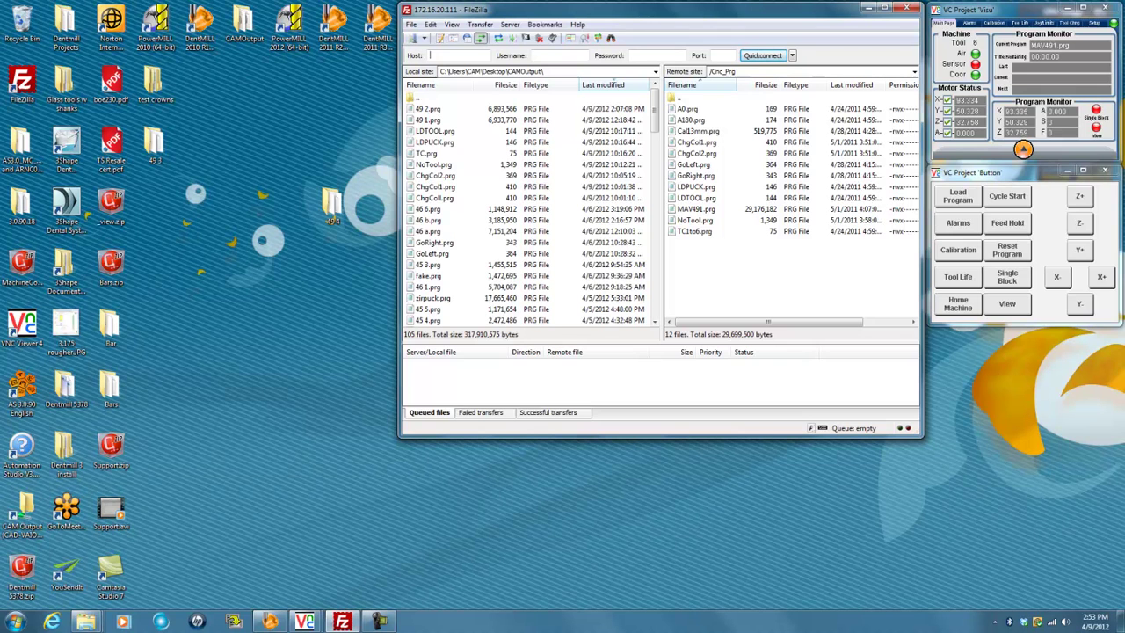
{"action": "right_click", "coordinate": [473, 157]}
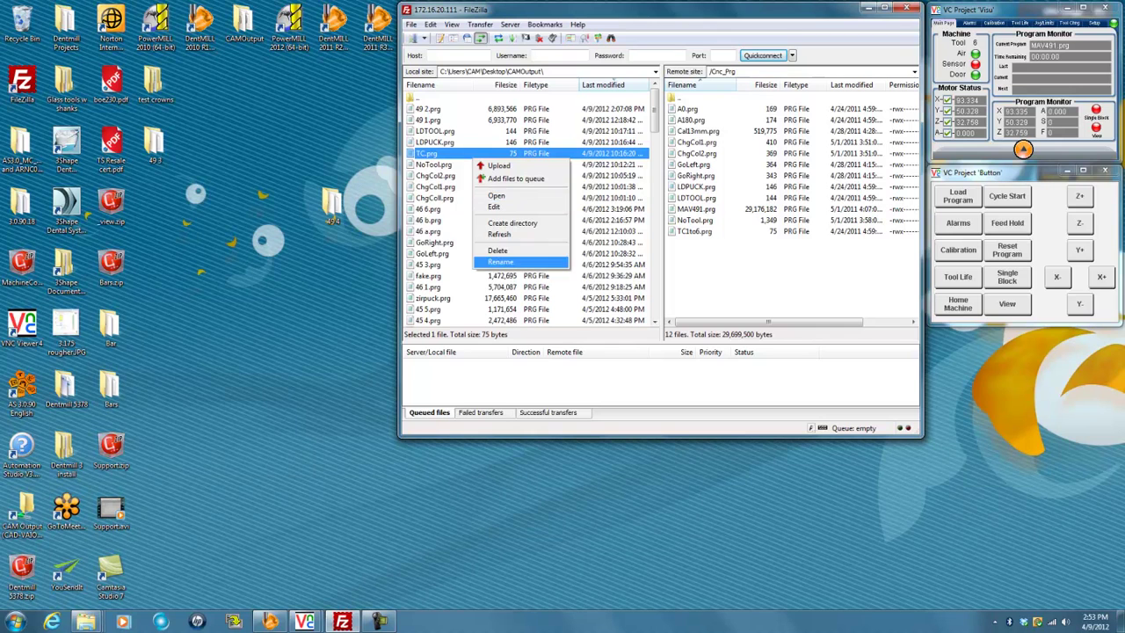
{"action": "left_click", "coordinate": [498, 234]}
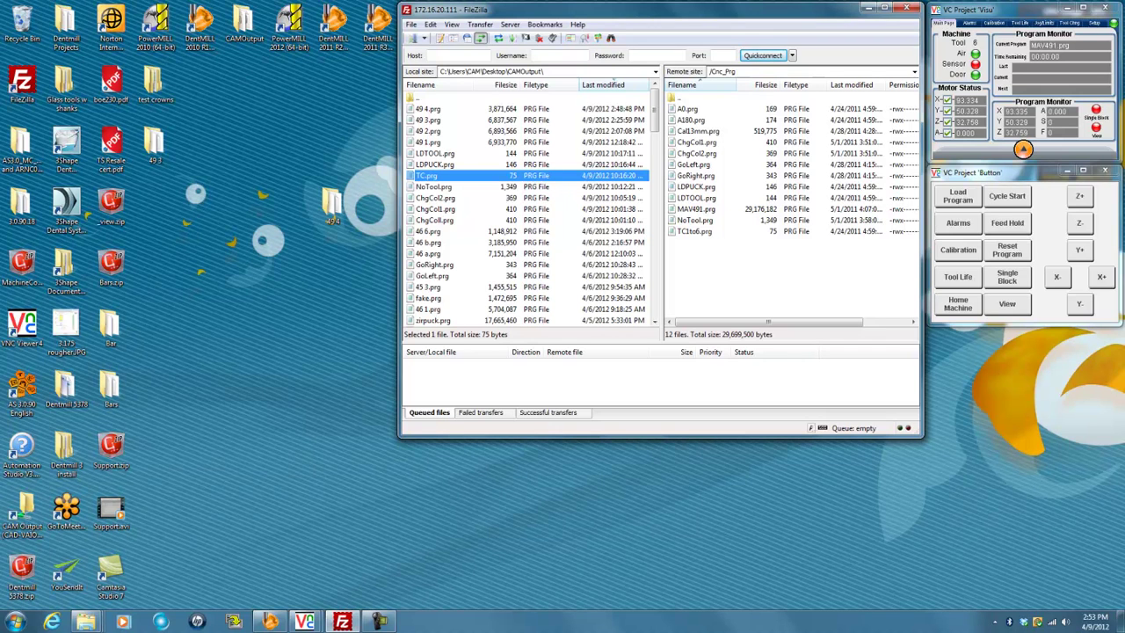
{"action": "left_click", "coordinate": [428, 108]}
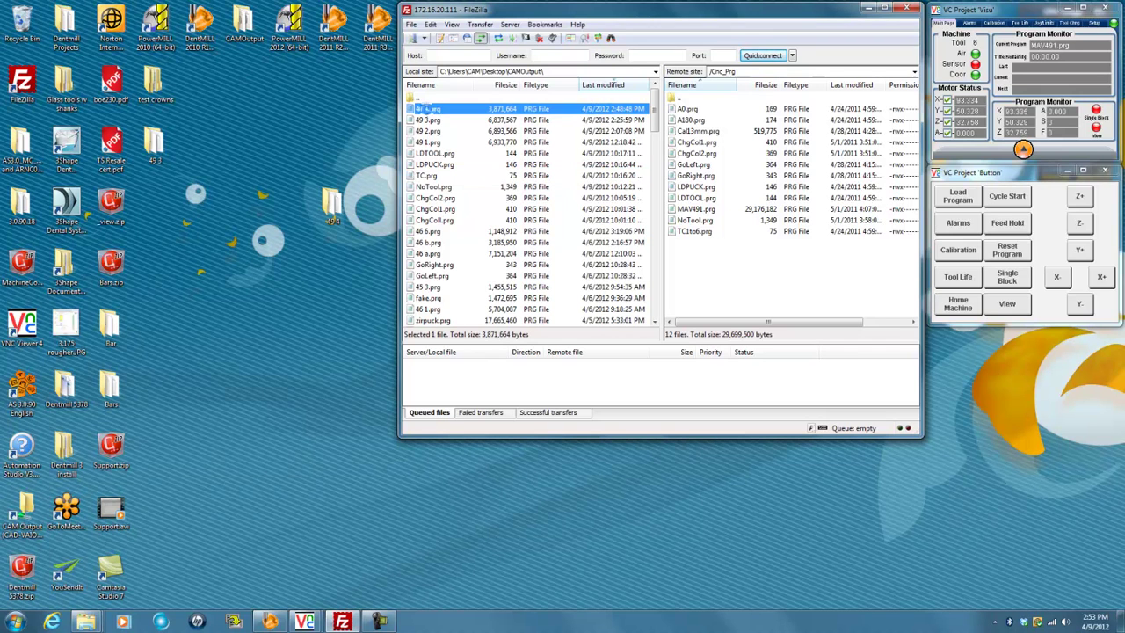
{"action": "key", "text": "Return"}
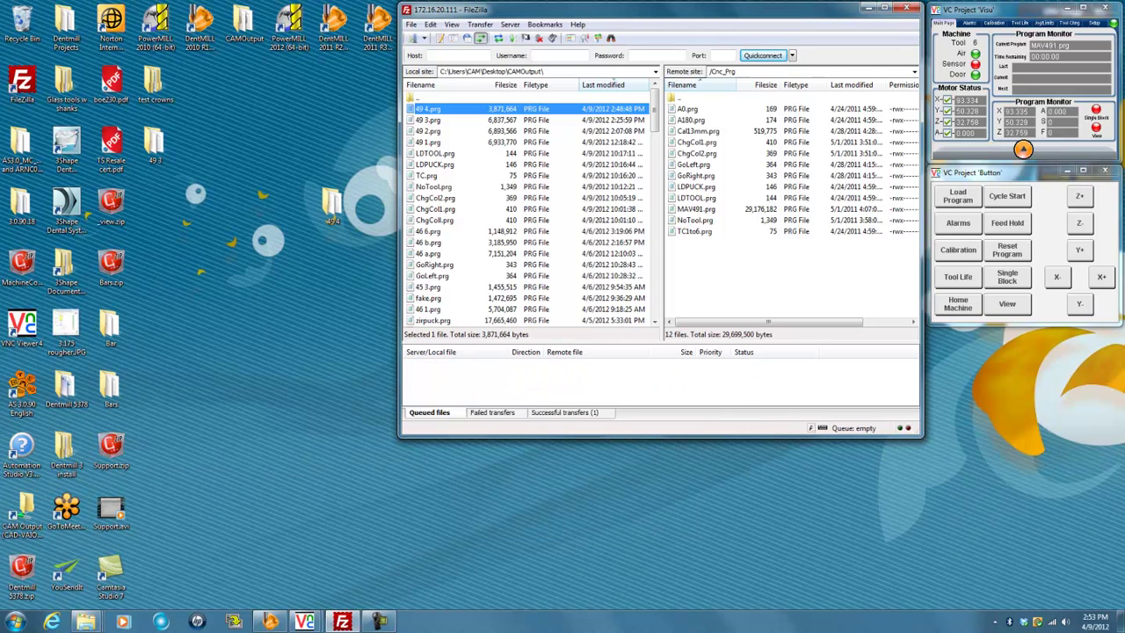
{"action": "right_click", "coordinate": [704, 290]}
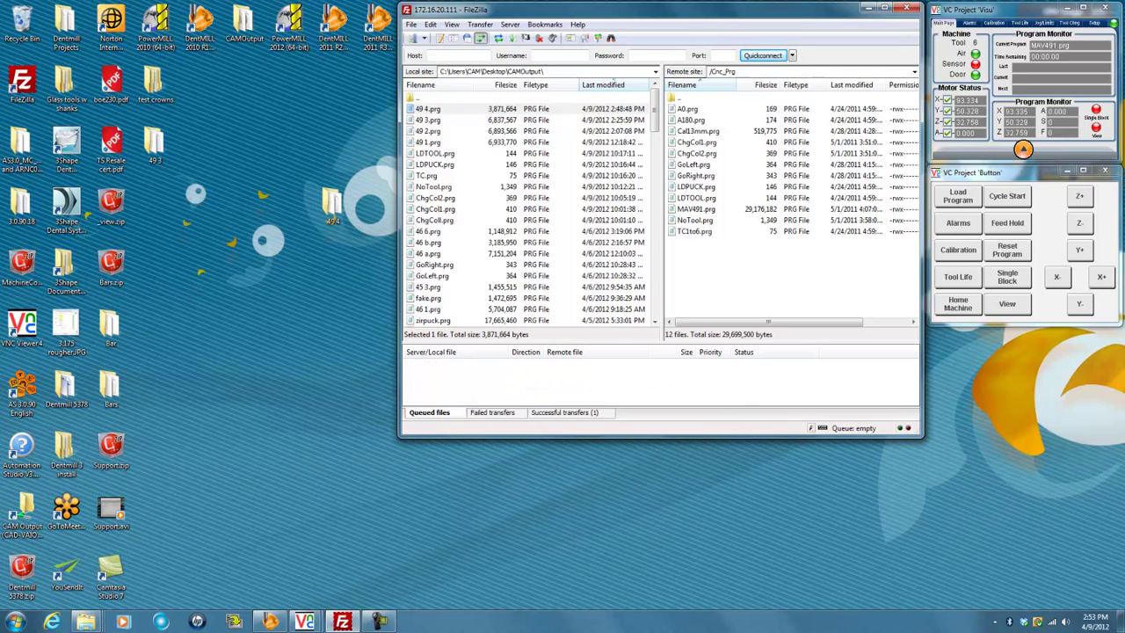
{"action": "left_click", "coordinate": [727, 349]}
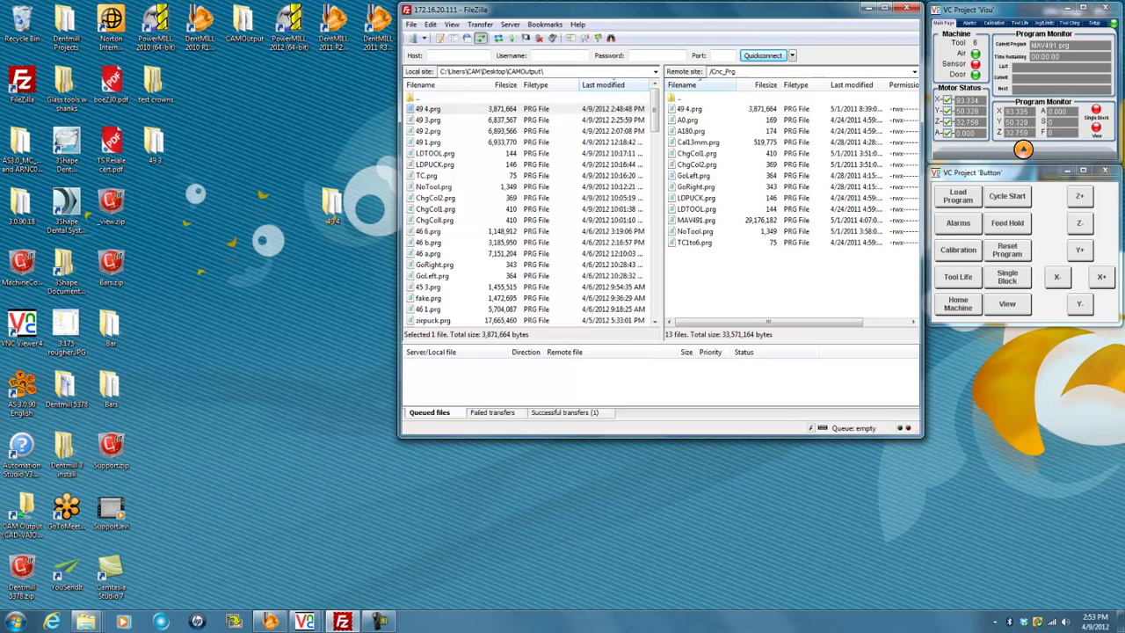
Load 49 4.prg from the controller's program list, running it from the Beginning
{"action": "left_click", "coordinate": [958, 195]}
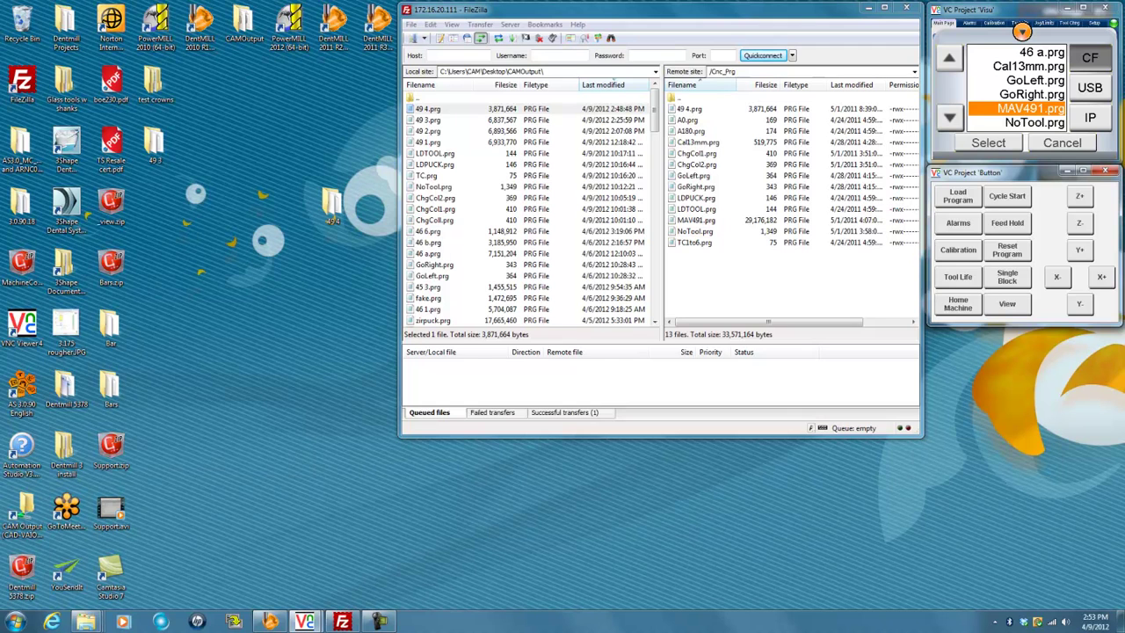
{"action": "key", "text": "Home"}
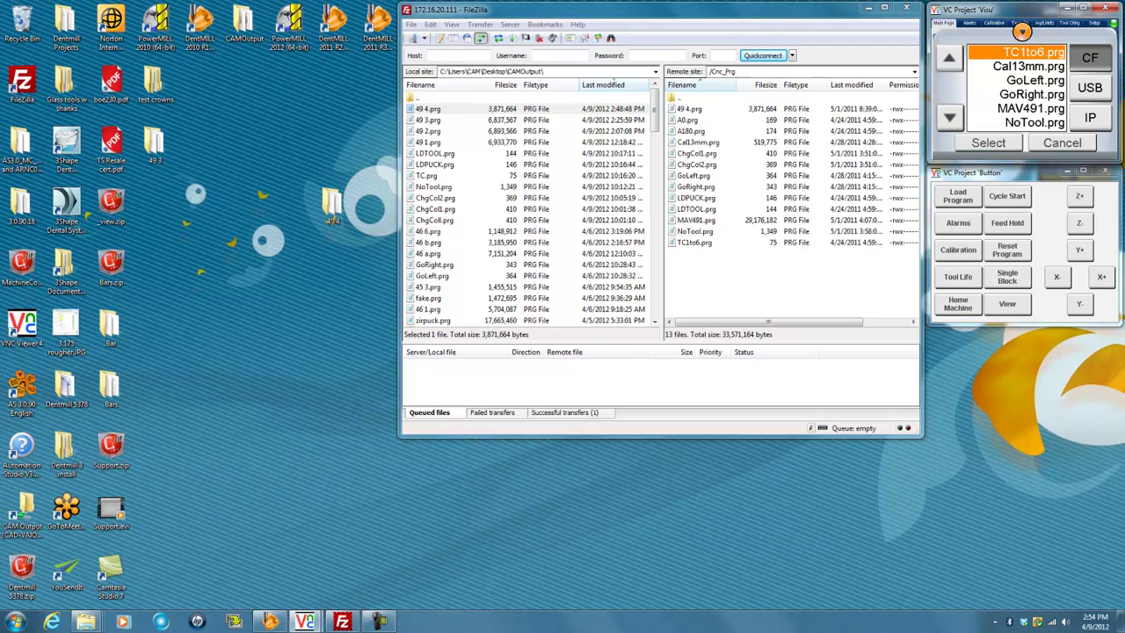
{"action": "left_click", "coordinate": [949, 117]}
{"action": "left_click", "coordinate": [949, 117]}
{"action": "left_click", "coordinate": [950, 116]}
{"action": "left_click", "coordinate": [950, 117]}
{"action": "left_click", "coordinate": [950, 117]}
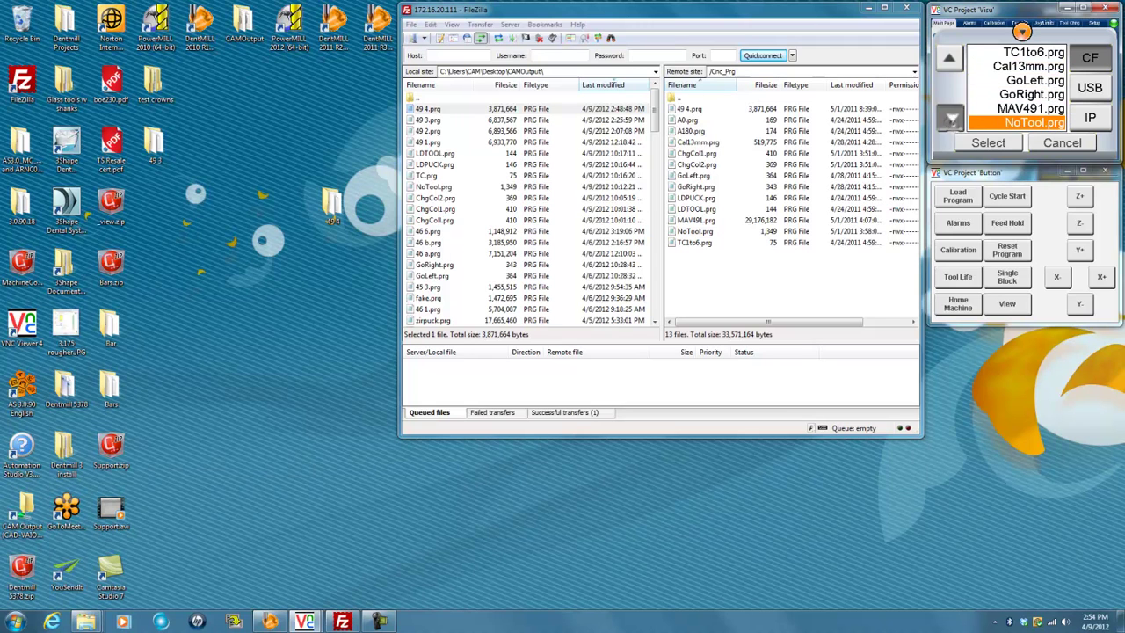
{"action": "left_click", "coordinate": [949, 117]}
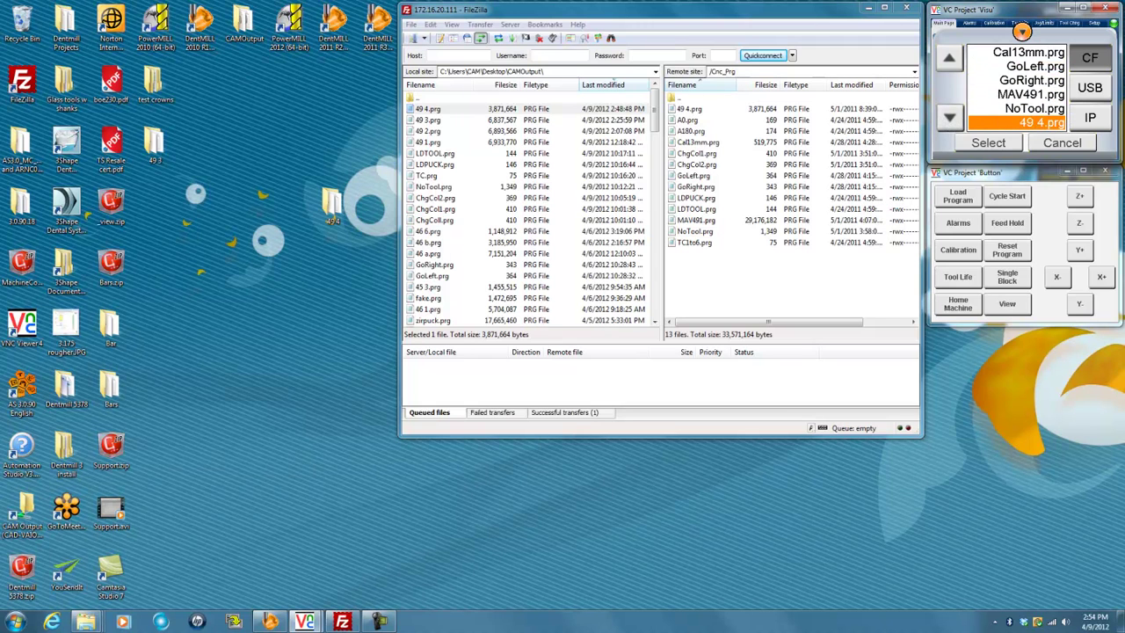
{"action": "left_click", "coordinate": [988, 142]}
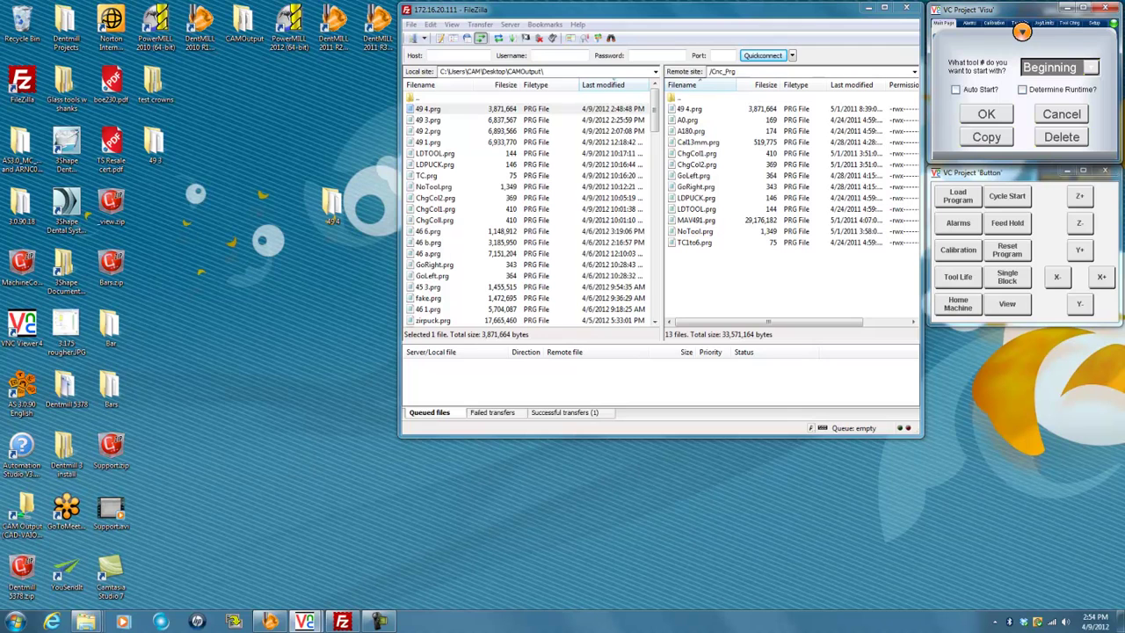
{"action": "left_click", "coordinate": [986, 114]}
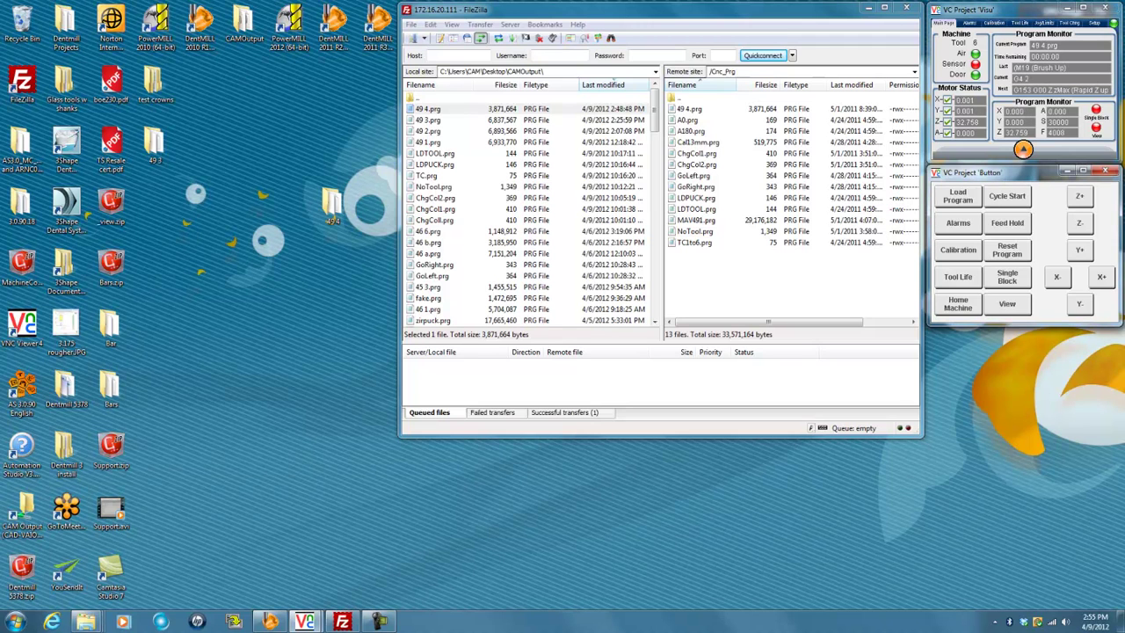
{"action": "left_click", "coordinate": [379, 621]}
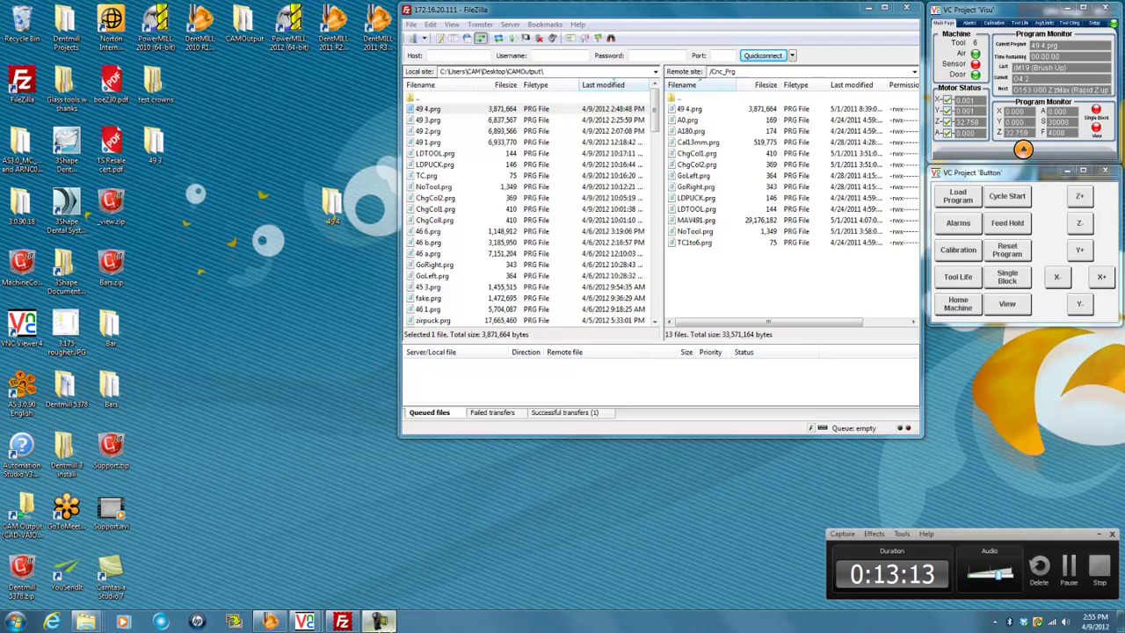